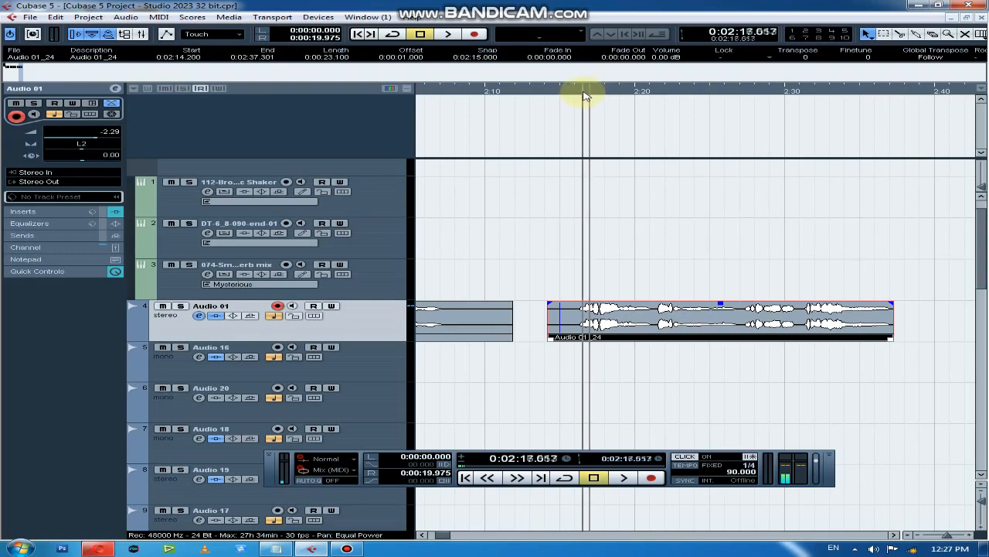
Play the Audio 01_24 clip from near its start almost to its end, stop playback and deselect the clip
{"action": "left_click", "coordinate": [578, 103]}
{"action": "key", "text": "space"}
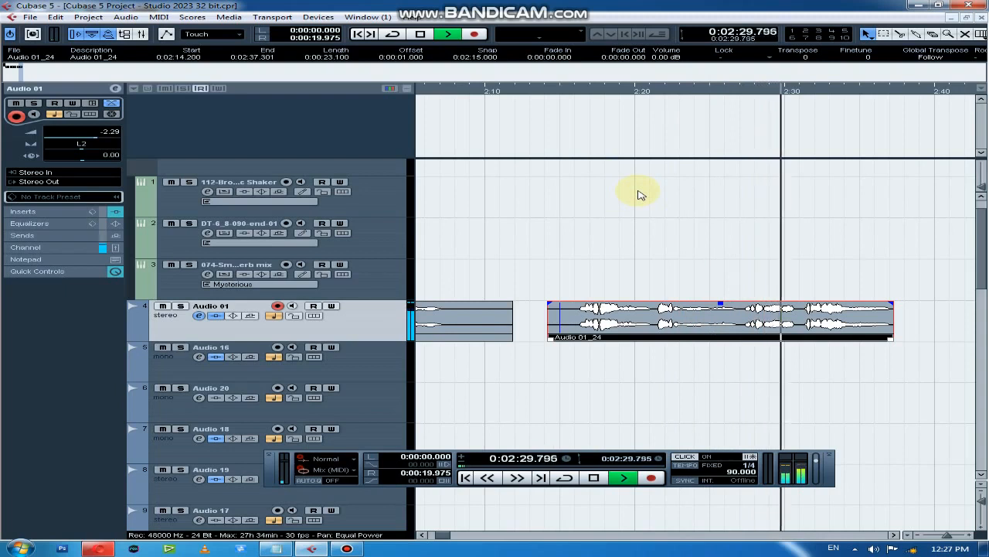
{"action": "key", "text": "g"}
{"action": "key", "text": "g"}
{"action": "key", "text": "g"}
{"action": "key", "text": "h"}
{"action": "key", "text": "h"}
{"action": "key", "text": "h"}
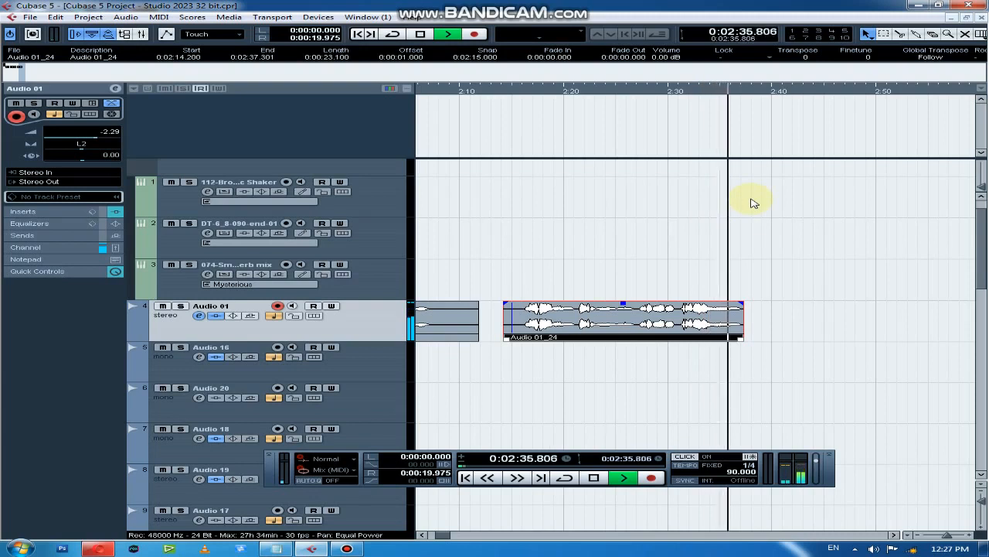
{"action": "key", "text": "space"}
{"action": "left_click", "coordinate": [788, 267]}
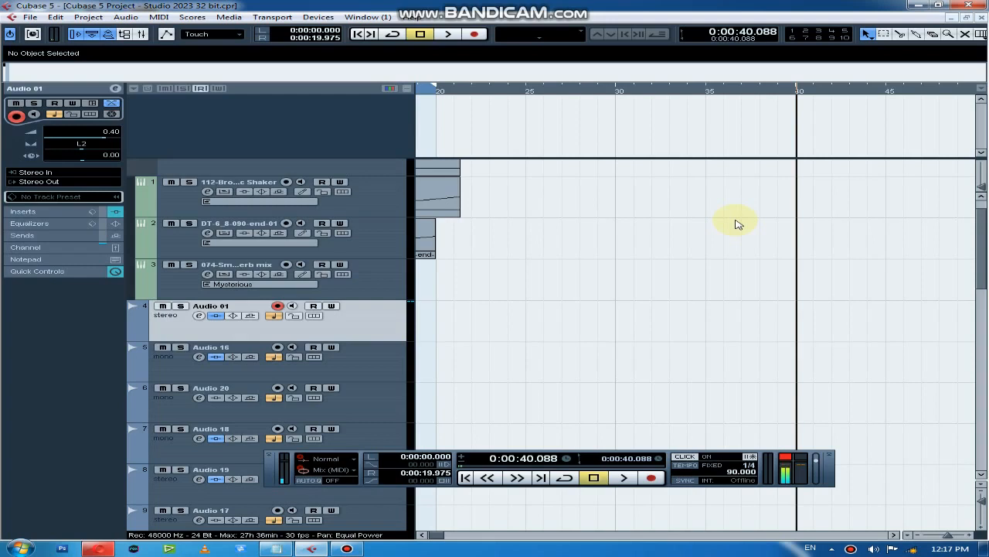
Record a take on the Audio 01 track from about 0:23.5 to 0:37.5 and play it back from about 0:25
{"action": "left_click", "coordinate": [474, 34]}
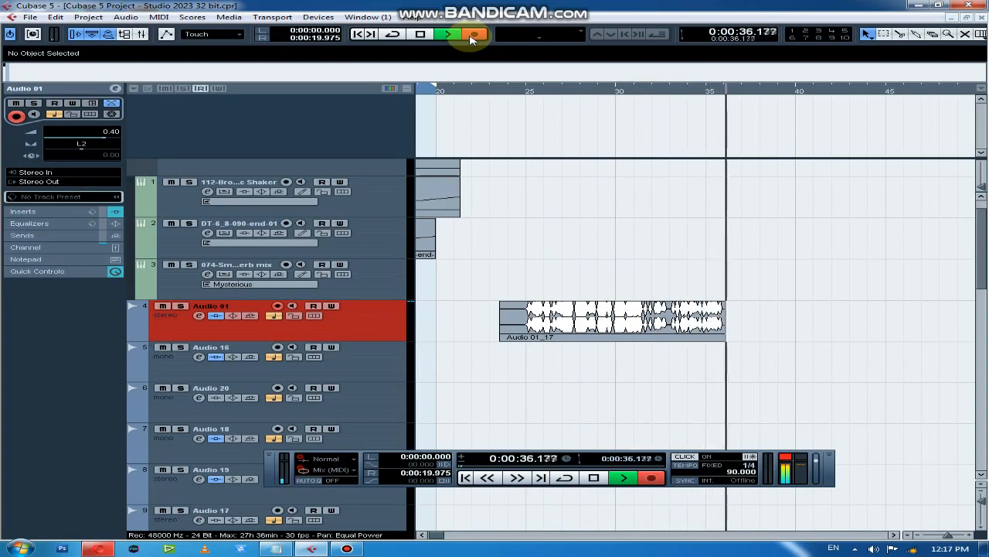
{"action": "key", "text": "space"}
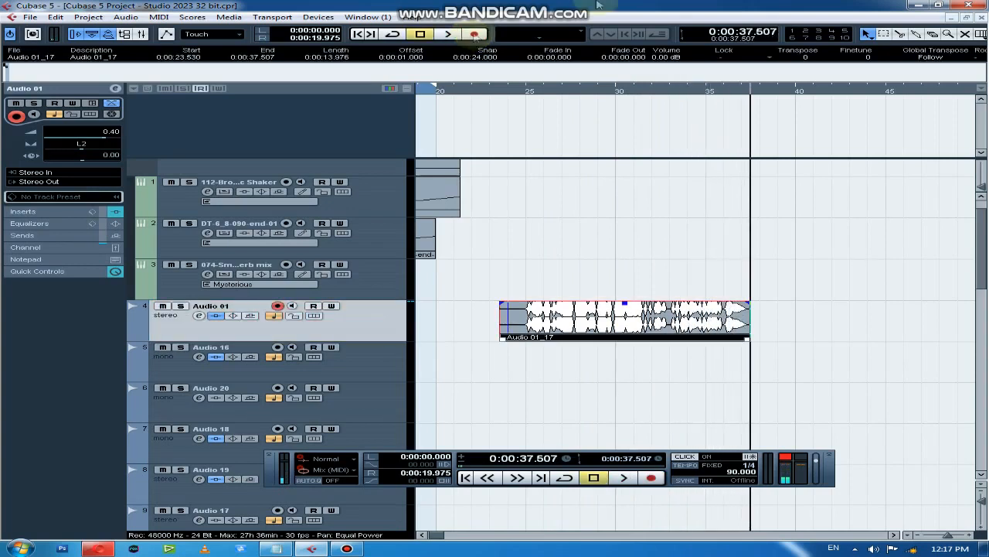
{"action": "left_click", "coordinate": [523, 91]}
{"action": "left_click", "coordinate": [525, 89]}
{"action": "key", "text": "space"}
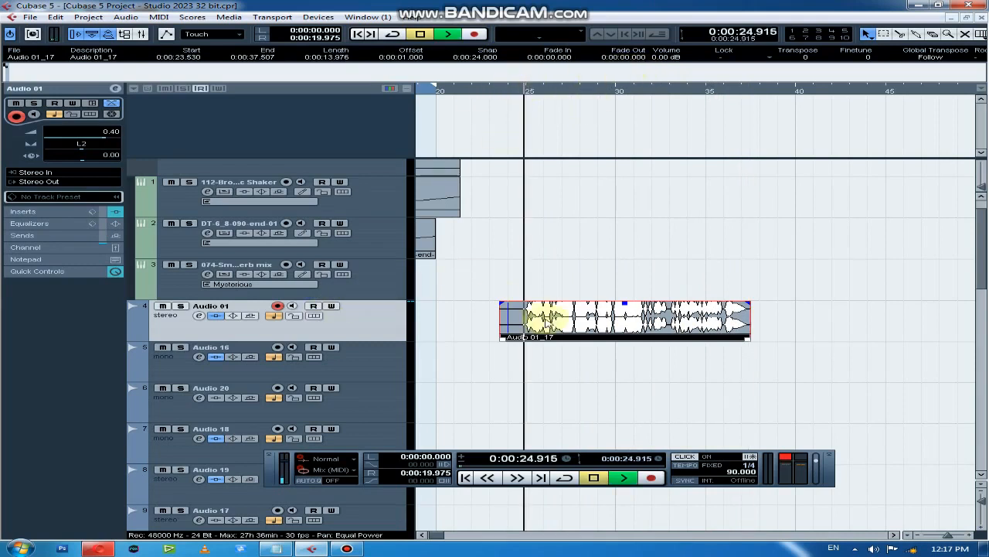
Switch off the Auto-Tune_Evo_VST and ToneBooster inserts on Audio 01, close its channel settings and stop playback near the take's end
{"action": "left_click", "coordinate": [199, 315]}
{"action": "left_click", "coordinate": [172, 222]}
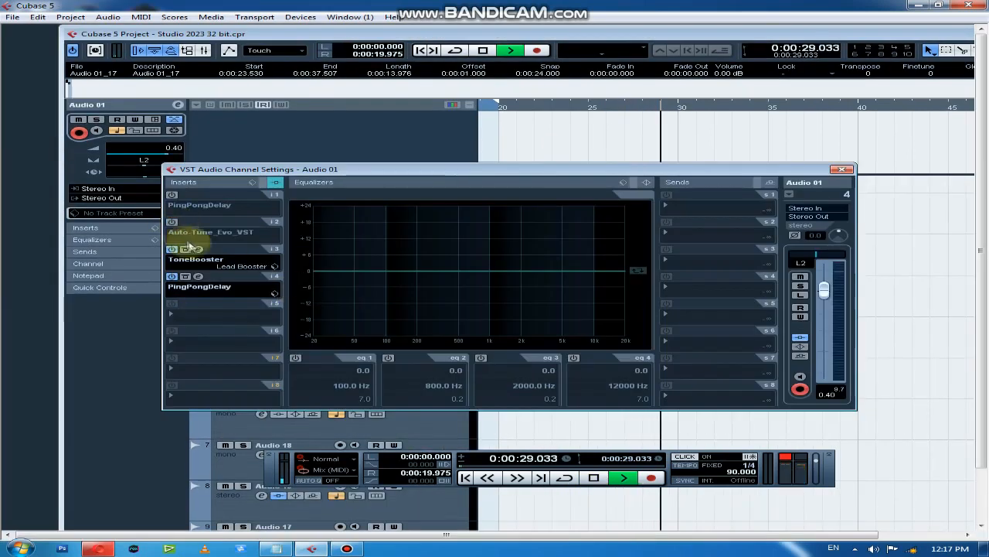
{"action": "left_click", "coordinate": [171, 249]}
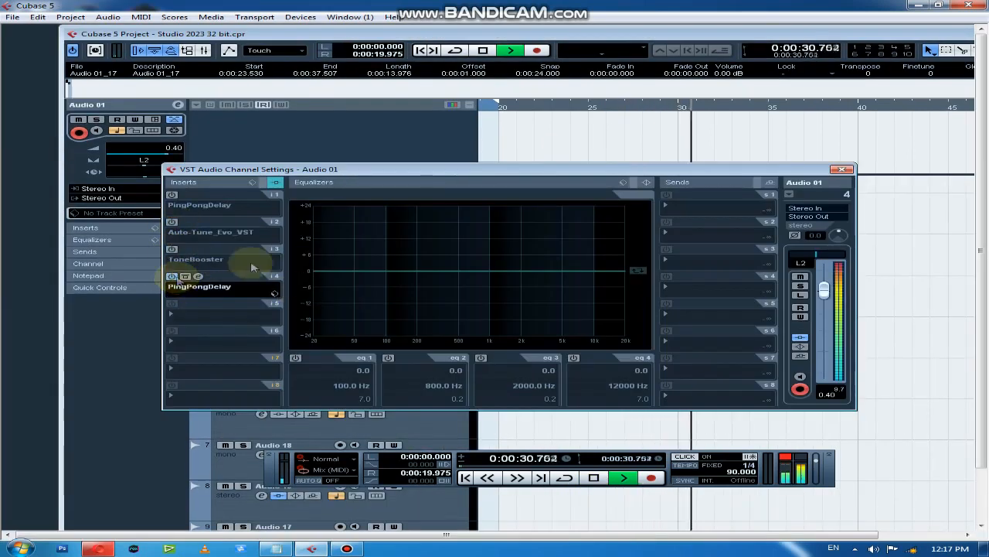
{"action": "left_click", "coordinate": [842, 168]}
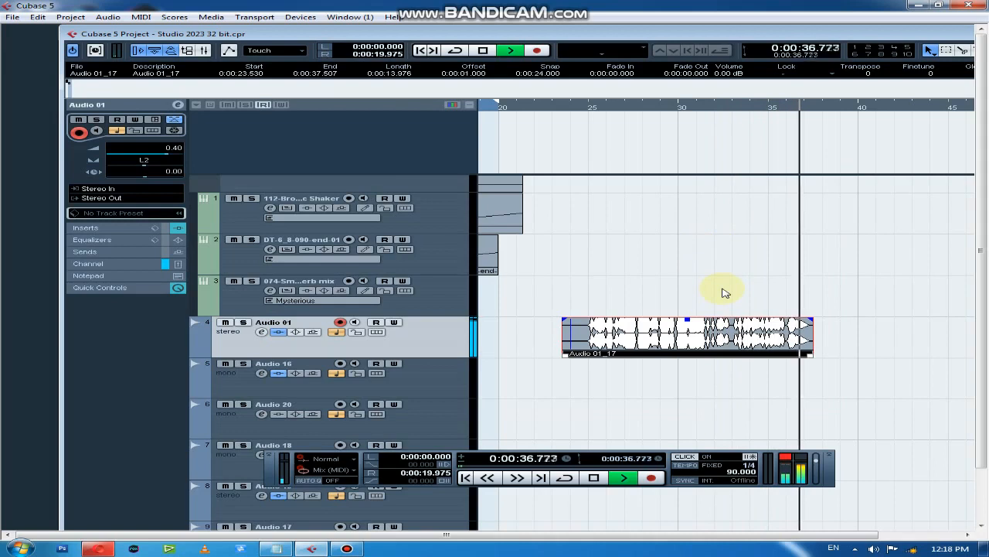
{"action": "key", "text": "space"}
Record a second take on Audio 01 after the first one, from about 0:41.7 to 0:55
{"action": "key", "text": "g"}
{"action": "key", "text": "g"}
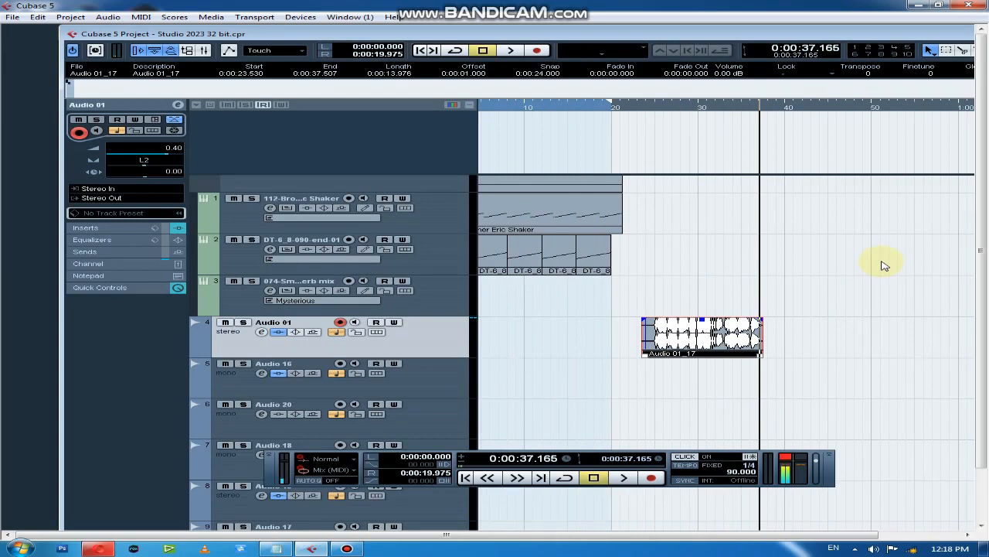
{"action": "key", "text": "g"}
{"action": "key", "text": "g"}
{"action": "left_click", "coordinate": [891, 303]}
{"action": "left_click", "coordinate": [725, 107]}
{"action": "key", "text": "h"}
{"action": "key", "text": "h"}
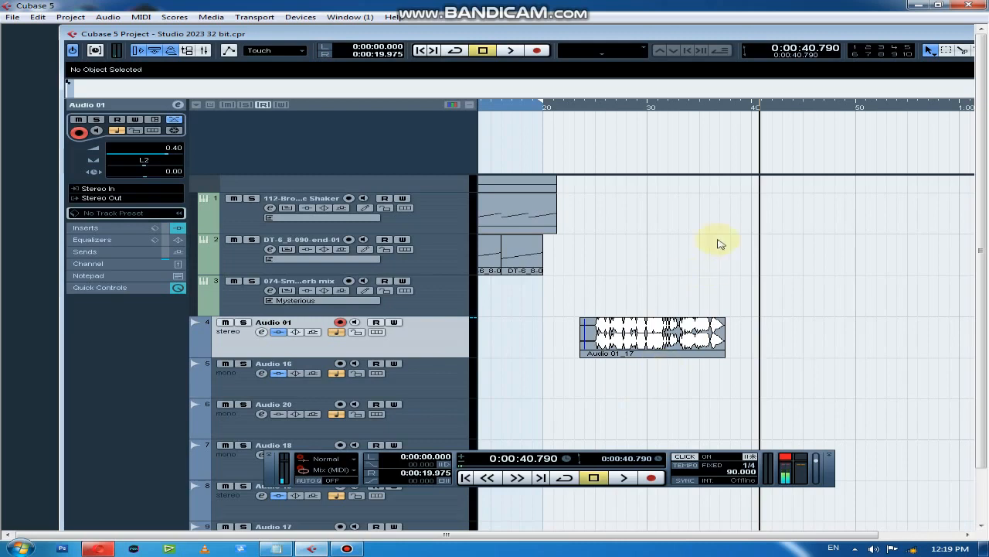
{"action": "key", "text": "space"}
{"action": "left_click", "coordinate": [537, 50]}
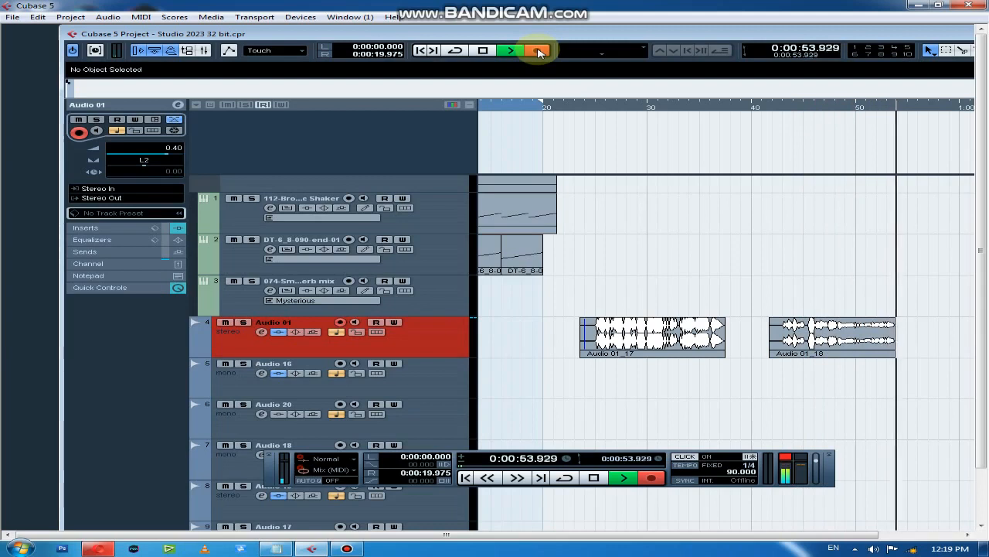
{"action": "left_click", "coordinate": [539, 51]}
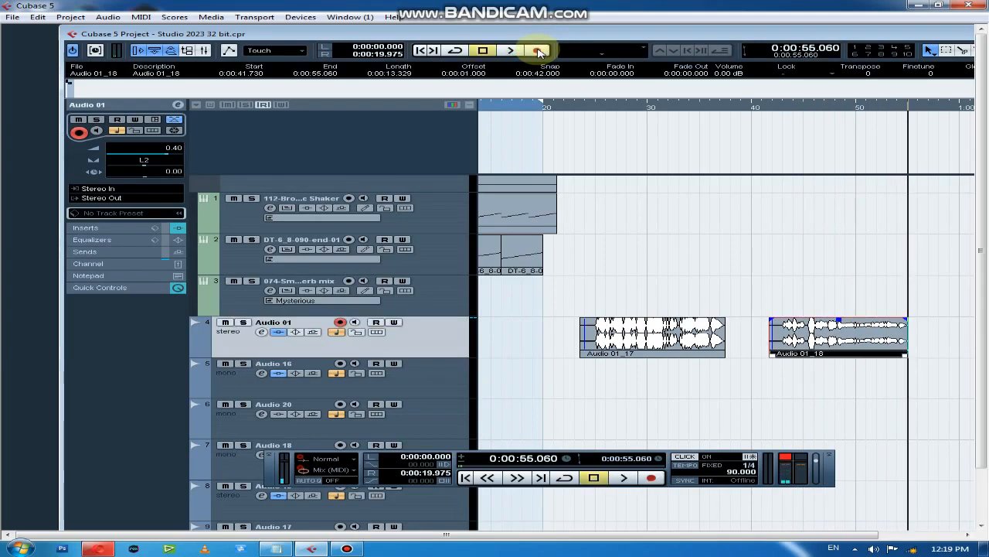
Select the first take, Audio 01_17, and examine its waveform up close around 0:30
{"action": "left_click", "coordinate": [676, 337]}
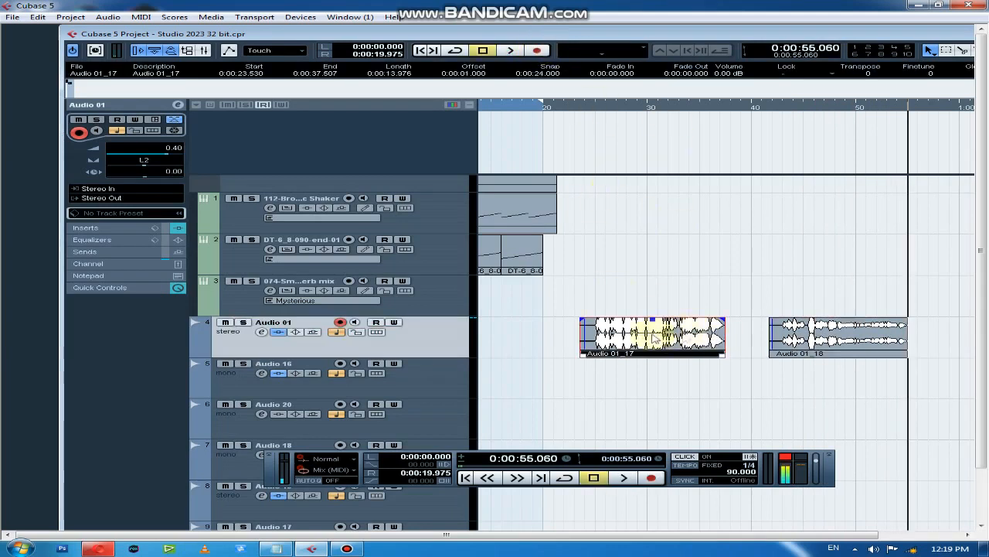
{"action": "key", "text": "h"}
{"action": "key", "text": "g"}
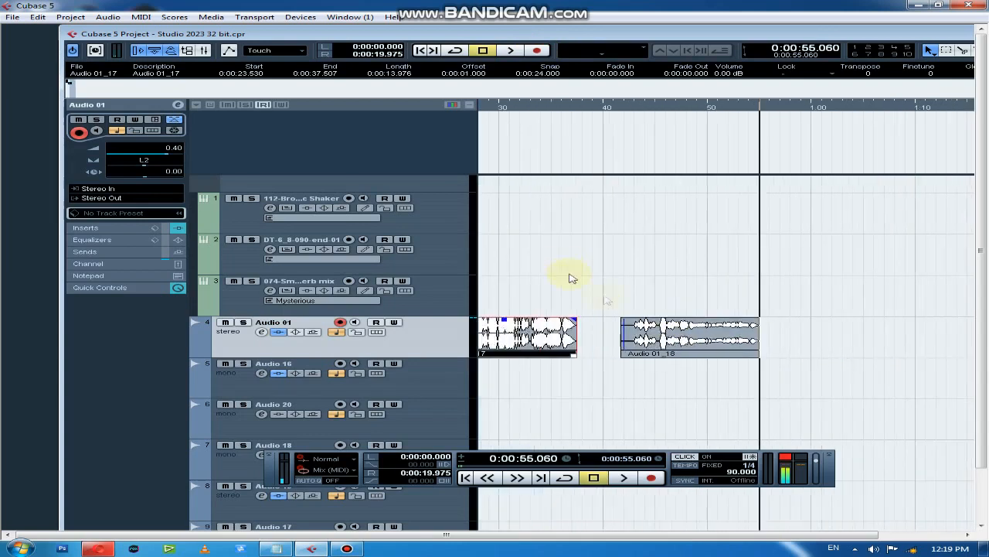
{"action": "key", "text": "g"}
{"action": "left_click", "coordinate": [545, 107]}
{"action": "key", "text": "h"}
{"action": "key", "text": "h"}
{"action": "key", "text": "h"}
{"action": "key", "text": "h"}
{"action": "key", "text": "h"}
{"action": "key", "text": "h"}
{"action": "key", "text": "h"}
{"action": "key", "text": "h"}
{"action": "key", "text": "h"}
{"action": "key", "text": "h"}
{"action": "key", "text": "h"}
{"action": "key", "text": "g"}
{"action": "key", "text": "g"}
{"action": "key", "text": "g"}
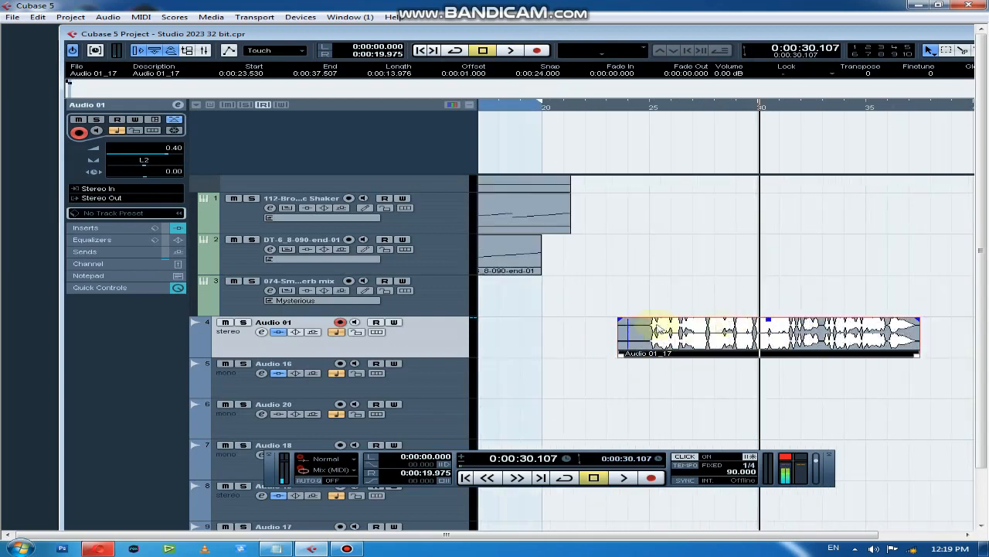
{"action": "key", "text": "g"}
{"action": "key", "text": "h"}
{"action": "key", "text": "h"}
{"action": "key", "text": "h"}
{"action": "key", "text": "h"}
{"action": "key", "text": "g"}
{"action": "key", "text": "g"}
{"action": "key", "text": "g"}
{"action": "key", "text": "g"}
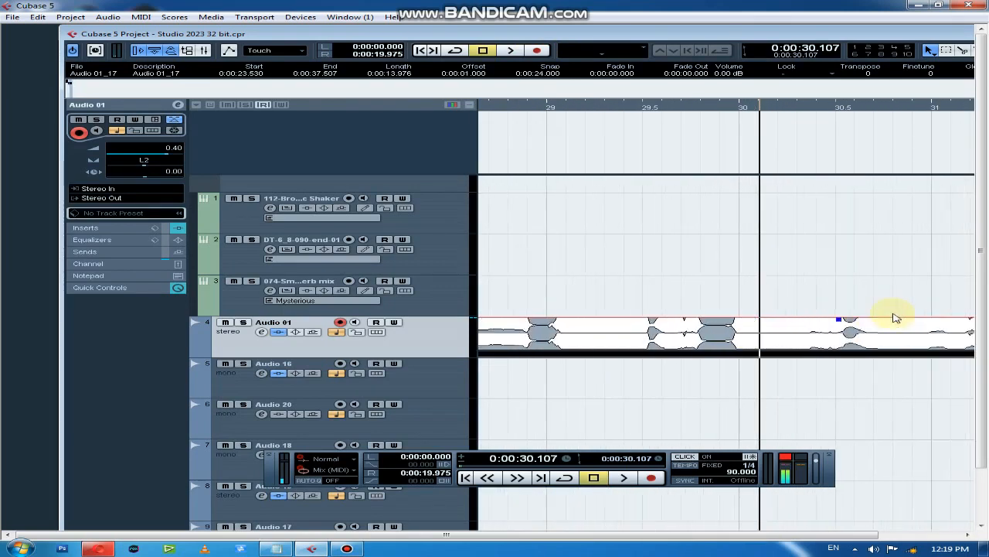
{"action": "key", "text": "g"}
{"action": "key", "text": "g"}
{"action": "key", "text": "g"}
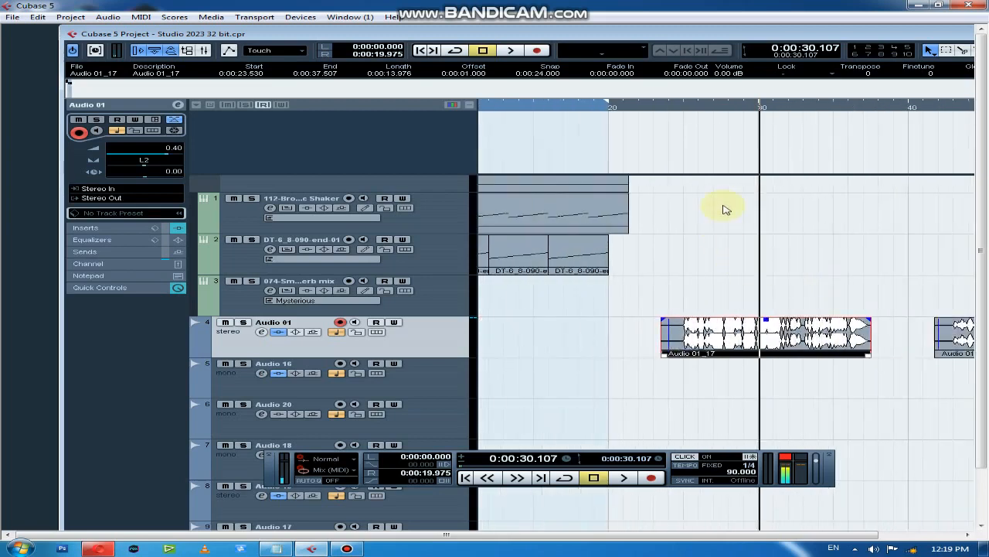
Play a few seconds of the first take from about 0:28, stop playback and deselect the clip
{"action": "left_click", "coordinate": [740, 112]}
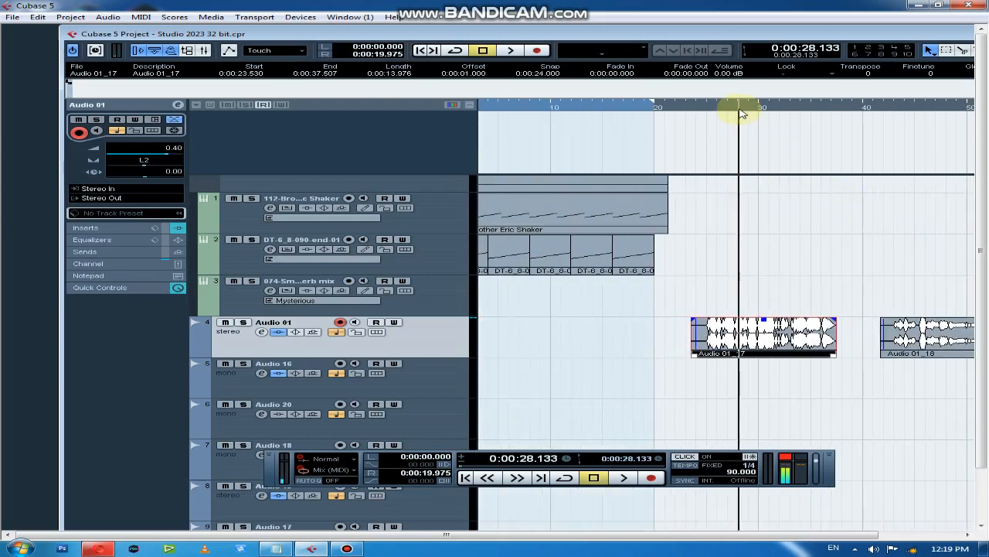
{"action": "key", "text": "space"}
{"action": "key", "text": "g"}
{"action": "key", "text": "g"}
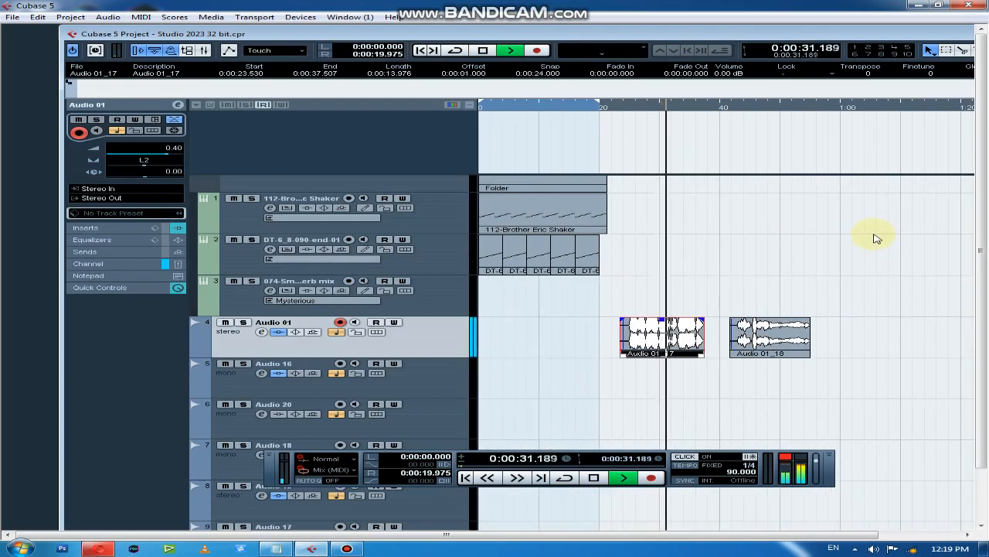
{"action": "key", "text": "space"}
{"action": "left_click", "coordinate": [859, 241]}
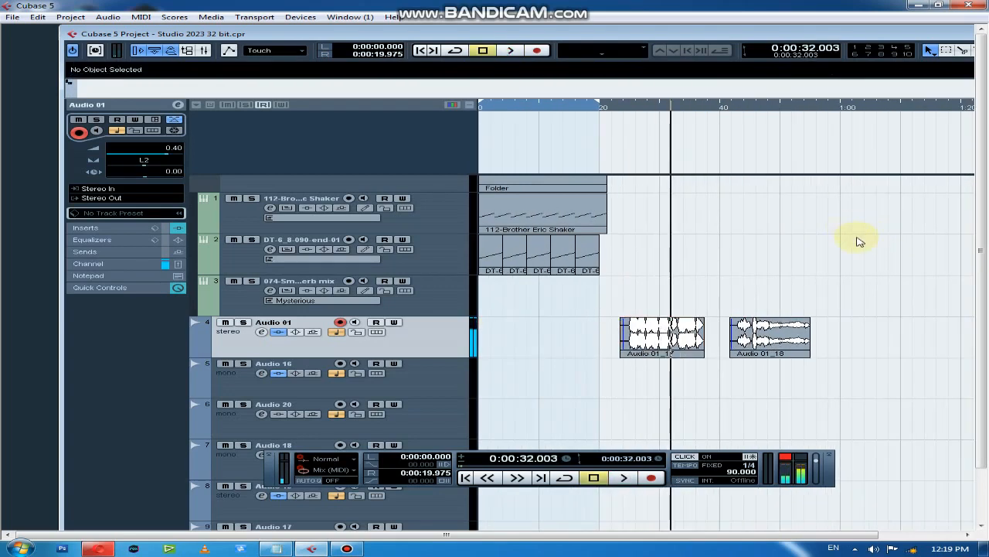
Play the second take, Audio 01_18, from near its start to its end
{"action": "left_click_drag", "start_coordinate": [744, 107], "coordinate": [758, 130]}
{"action": "key", "text": "h"}
{"action": "key", "text": "h"}
{"action": "left_click", "coordinate": [736, 107]}
{"action": "key", "text": "space"}
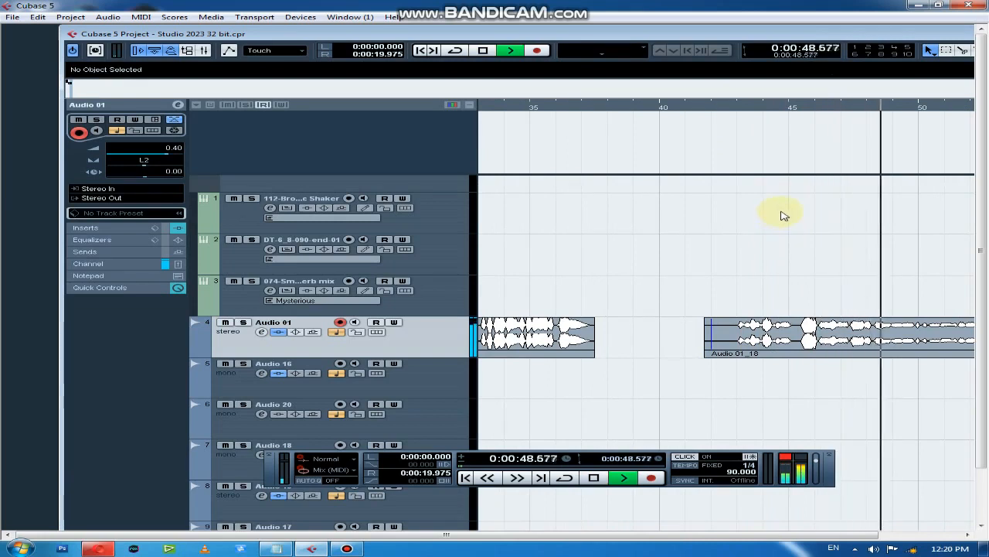
{"action": "key", "text": "g"}
{"action": "key", "text": "g"}
{"action": "key", "text": "g"}
{"action": "key", "text": "g"}
{"action": "key", "text": "g"}
{"action": "key", "text": "g"}
{"action": "key", "text": "g"}
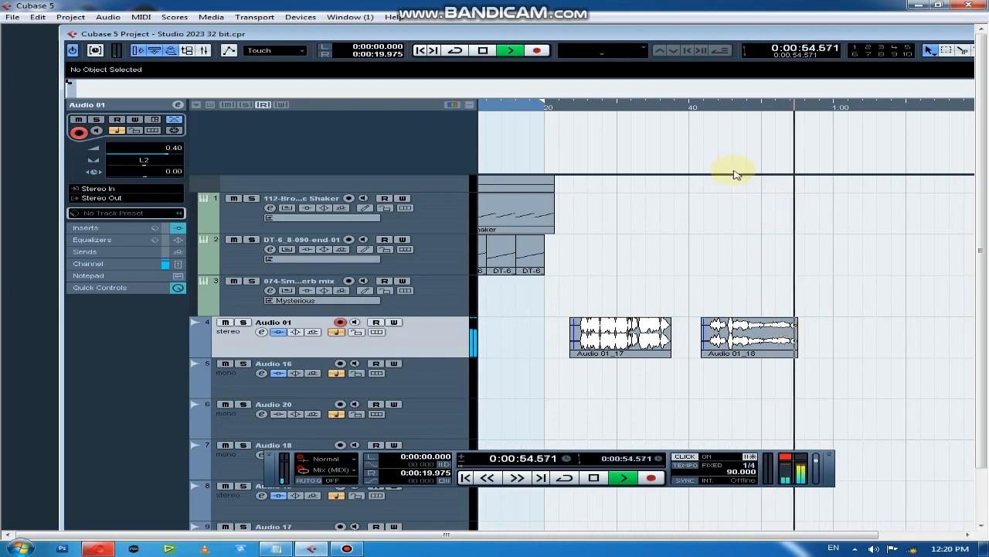
{"action": "key", "text": "space"}
Replay a short passage of the first take from about 0:28 to compare it with the second
{"action": "left_click", "coordinate": [603, 107]}
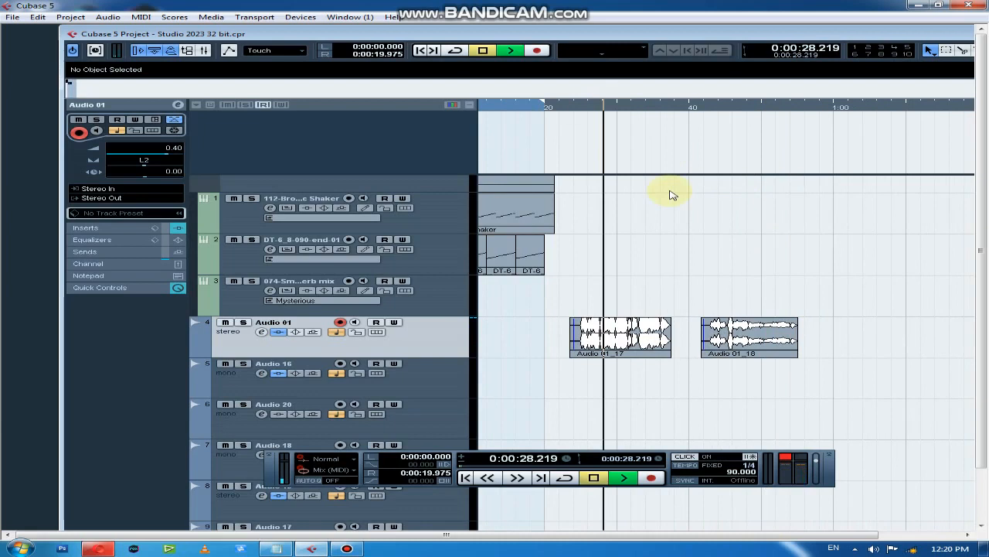
{"action": "key", "text": "space"}
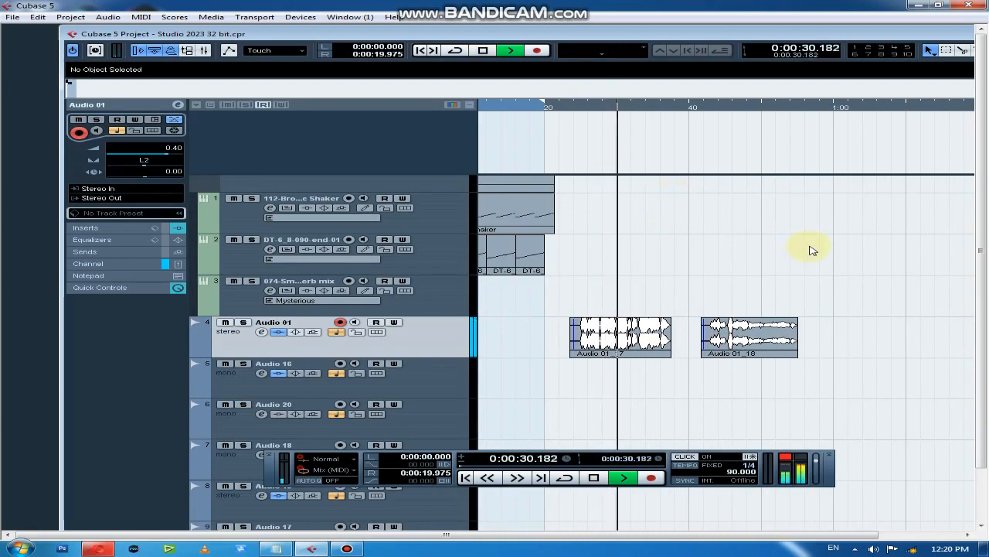
{"action": "key", "text": "space"}
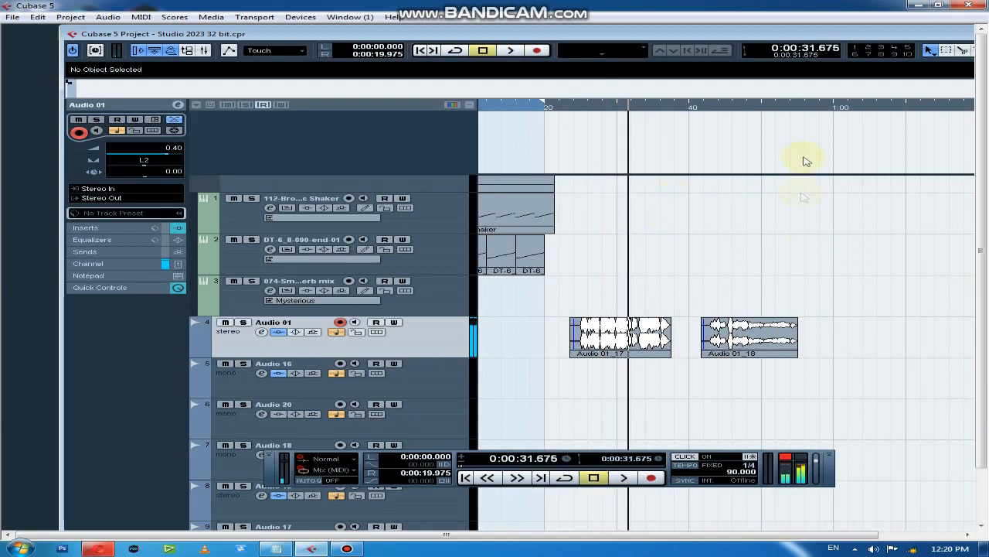
Place the project cursor at about 0:57.7, raise the Stereo In fader in the Mixer to about 3.4 dB and close the Mixer
{"action": "left_click", "coordinate": [820, 107]}
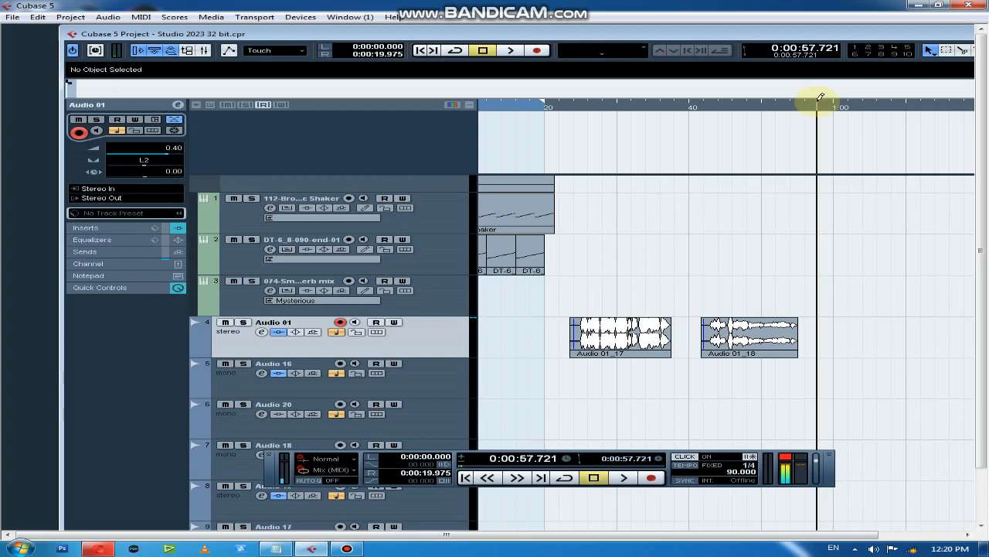
{"action": "key", "text": "F3"}
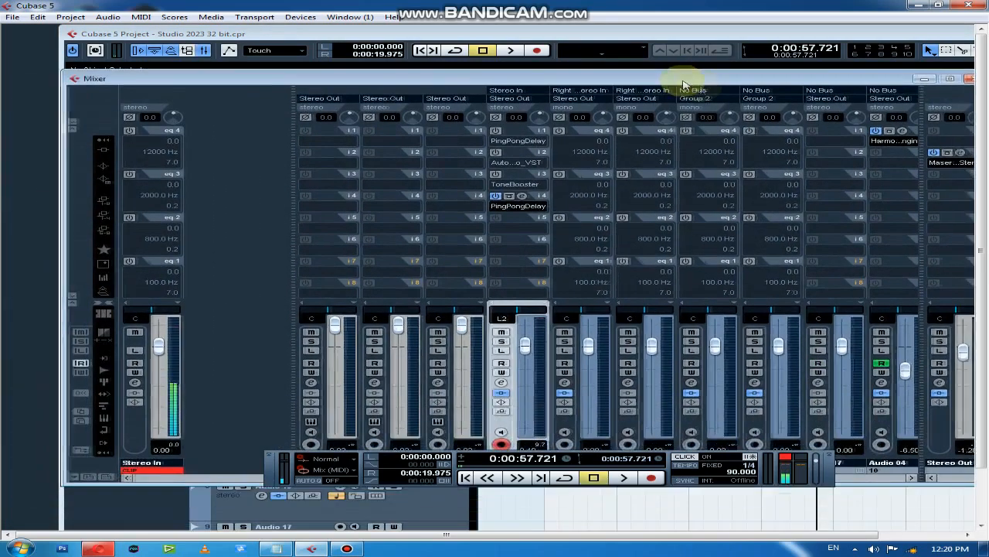
{"action": "left_click_drag", "start_coordinate": [683, 83], "coordinate": [710, 90]}
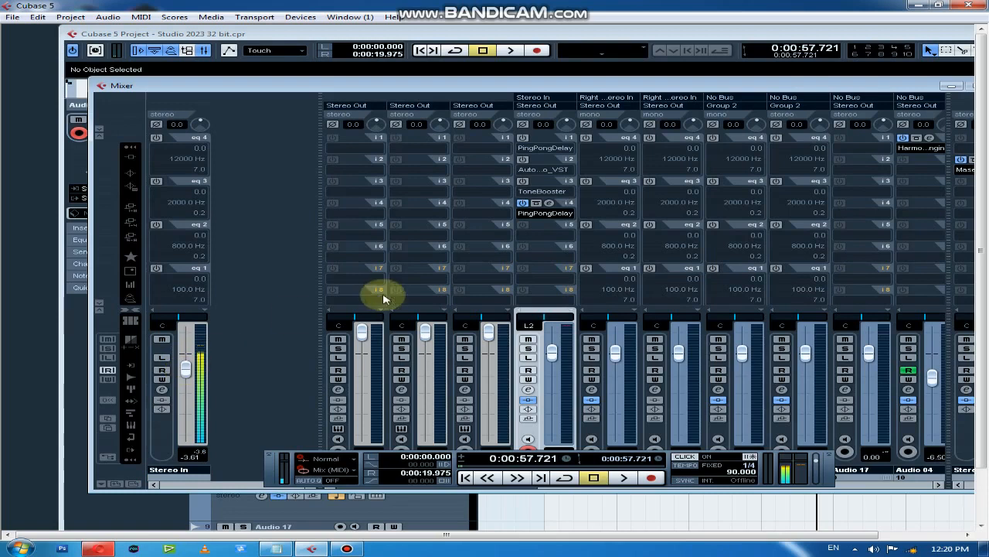
{"action": "left_click_drag", "start_coordinate": [189, 374], "coordinate": [189, 347]}
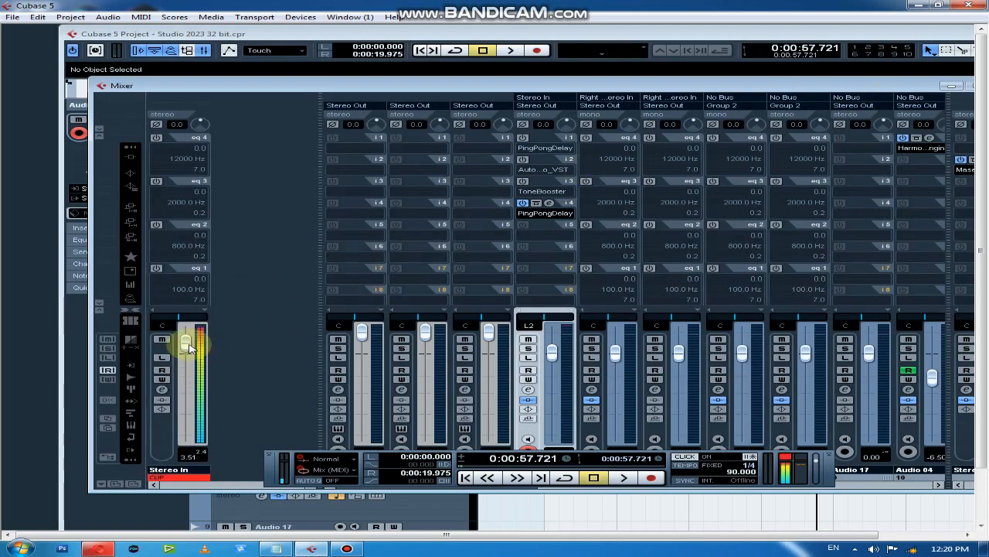
{"action": "left_click_drag", "start_coordinate": [662, 91], "coordinate": [608, 94]}
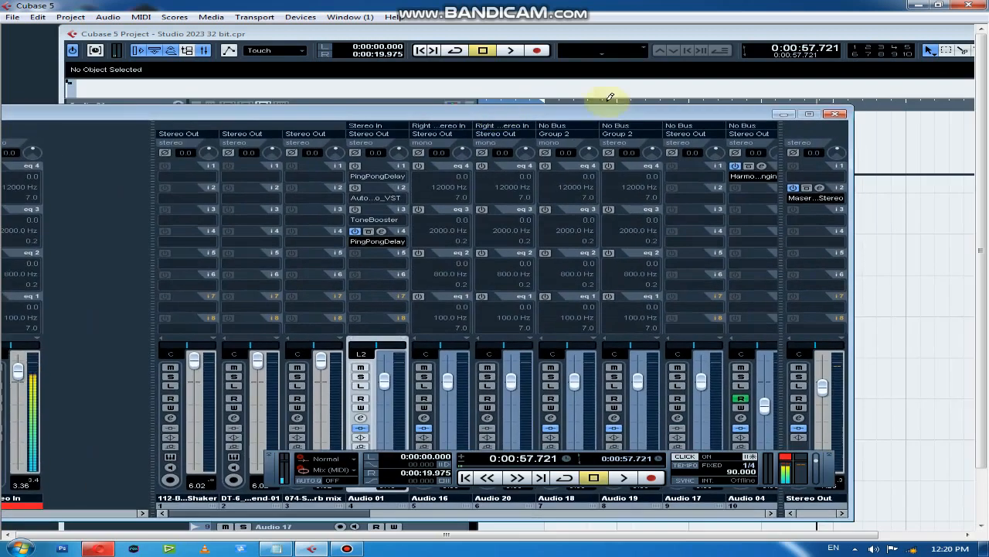
{"action": "left_click", "coordinate": [834, 106]}
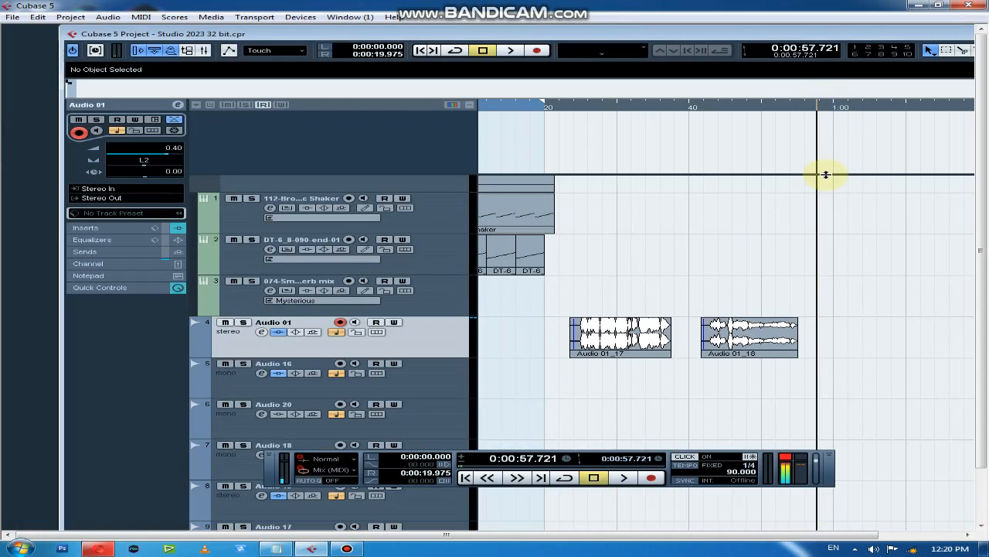
Record a third take on Audio 01 from about 0:59.9 to 1:09.6 and play it back from about 1:02
{"action": "scroll", "coordinate": [825, 175], "scroll_direction": "up", "scroll_amount": 4}
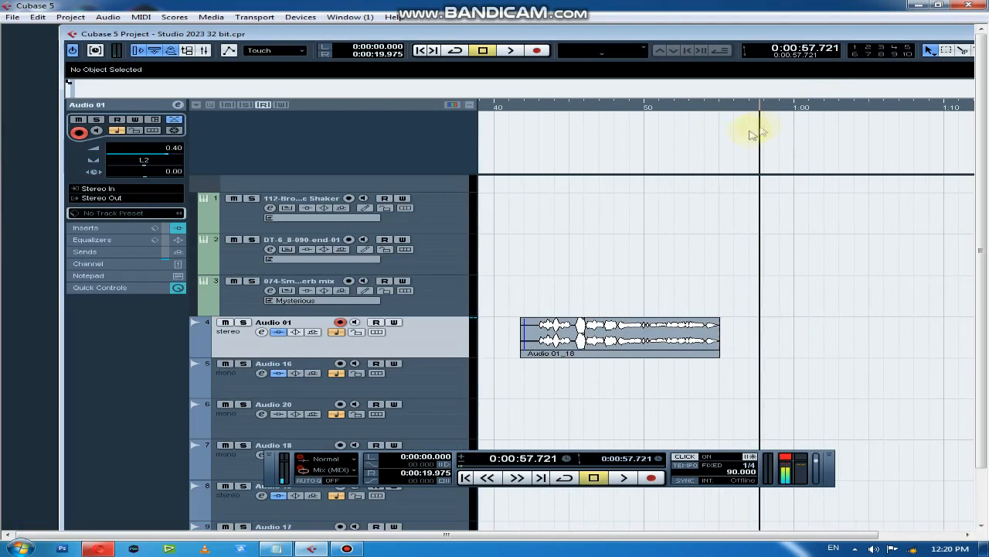
{"action": "double_click", "coordinate": [532, 35]}
{"action": "key", "text": "KP_Multiply"}
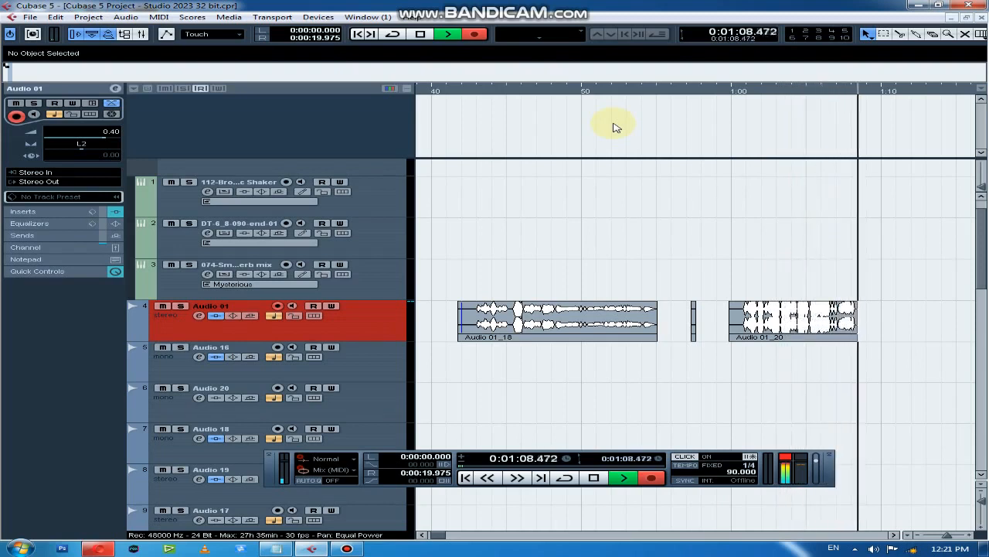
{"action": "key", "text": "space"}
{"action": "left_click", "coordinate": [767, 93]}
{"action": "key", "text": "space"}
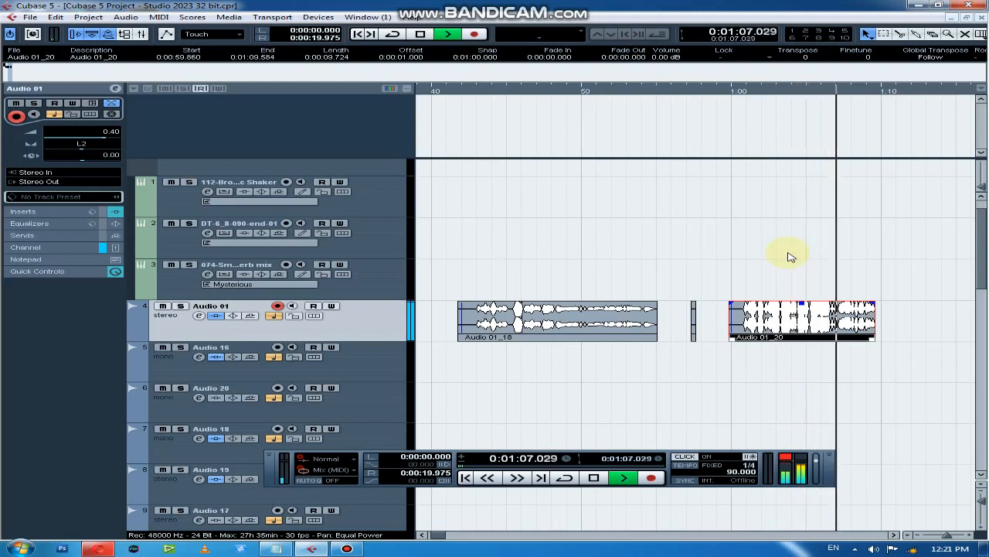
Stop playback and inspect the settings of the PingPongDelay insert on the Audio 01 channel
{"action": "key", "text": "space"}
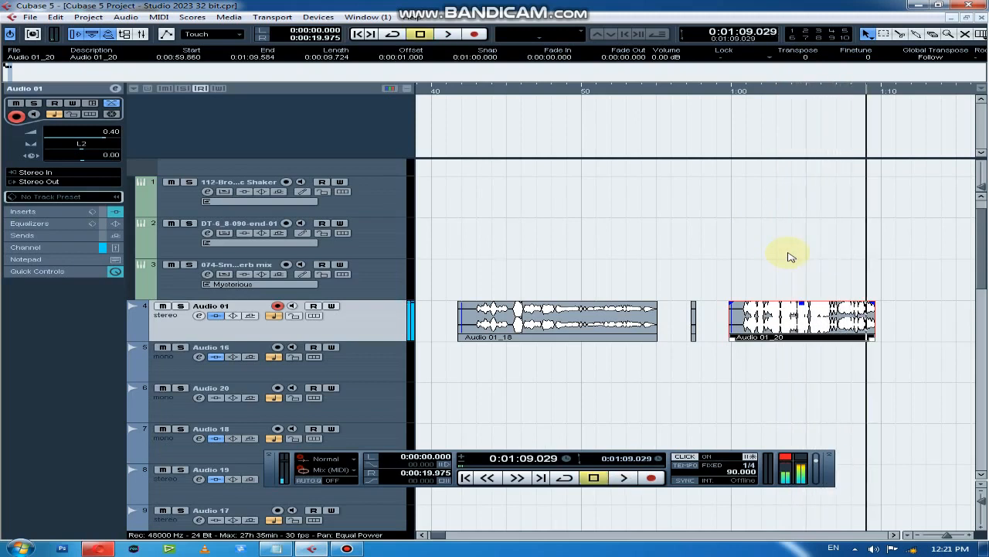
{"action": "key", "text": "g"}
{"action": "key", "text": "g"}
{"action": "key", "text": "g"}
{"action": "key", "text": "g"}
{"action": "left_click", "coordinate": [200, 316]}
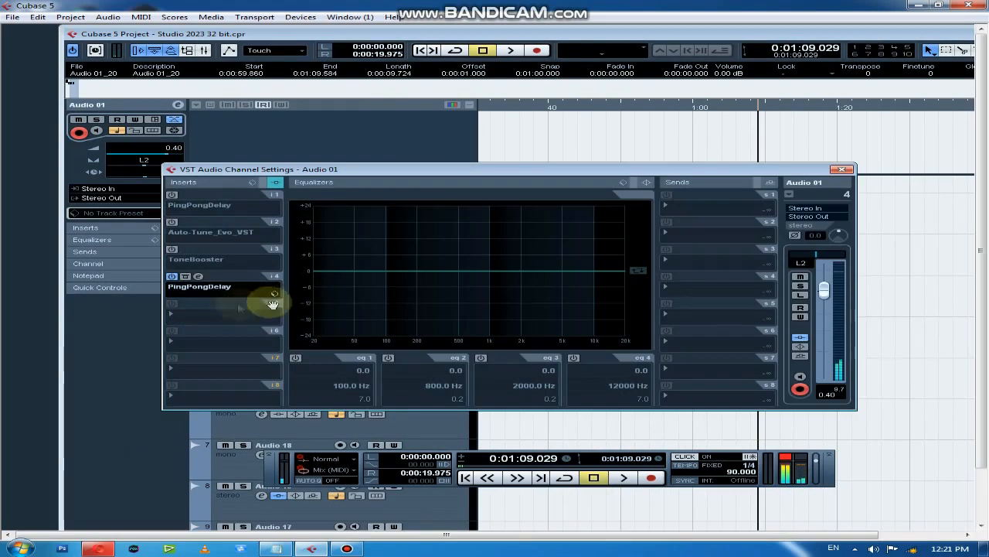
{"action": "left_click", "coordinate": [197, 276]}
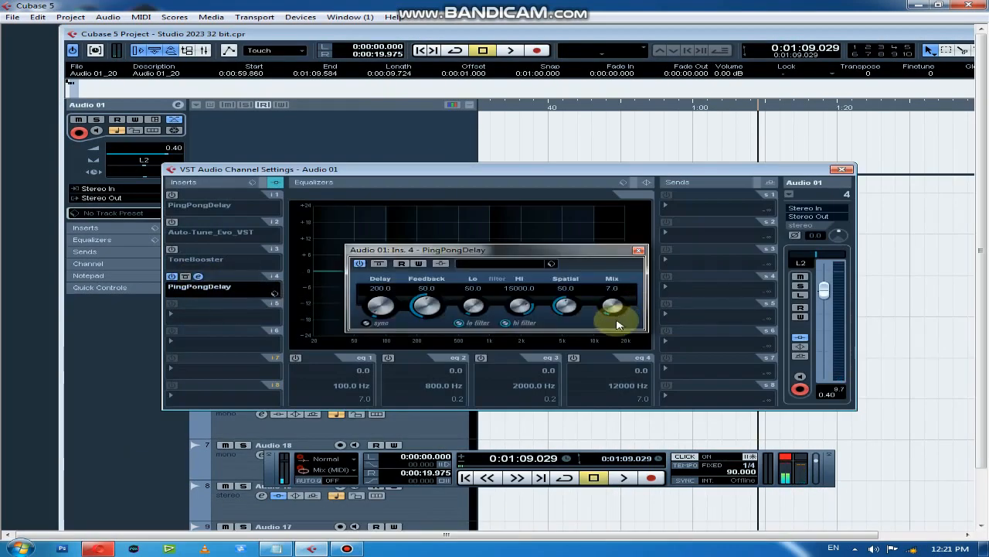
{"action": "left_click", "coordinate": [639, 250]}
{"action": "left_click", "coordinate": [843, 169]}
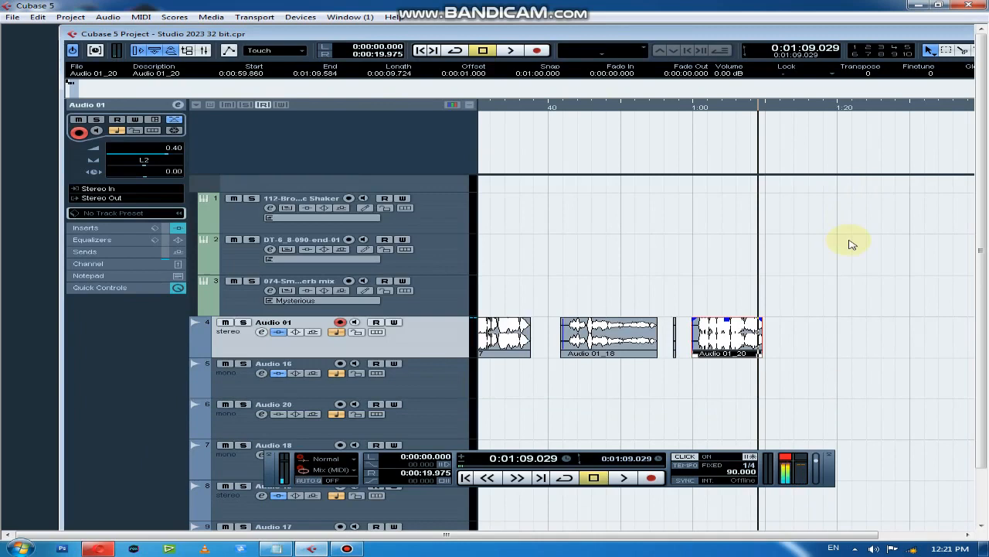
Lower the Stereo In fader in the Mixer to about -8.2 dB and record a fourth take on Audio 01 from about 1:14.2 to 1:28
{"action": "key", "text": "F3"}
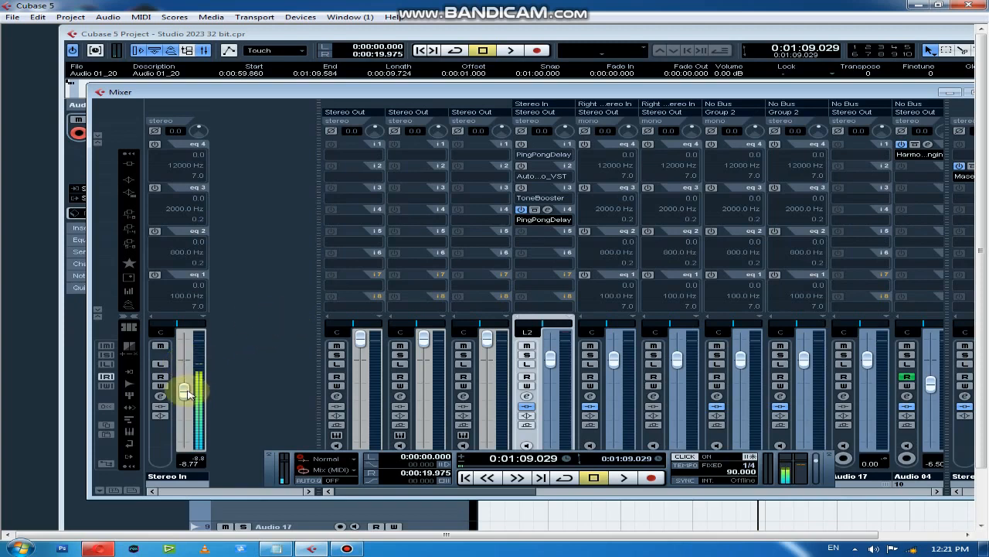
{"action": "left_click_drag", "start_coordinate": [894, 92], "coordinate": [777, 98]}
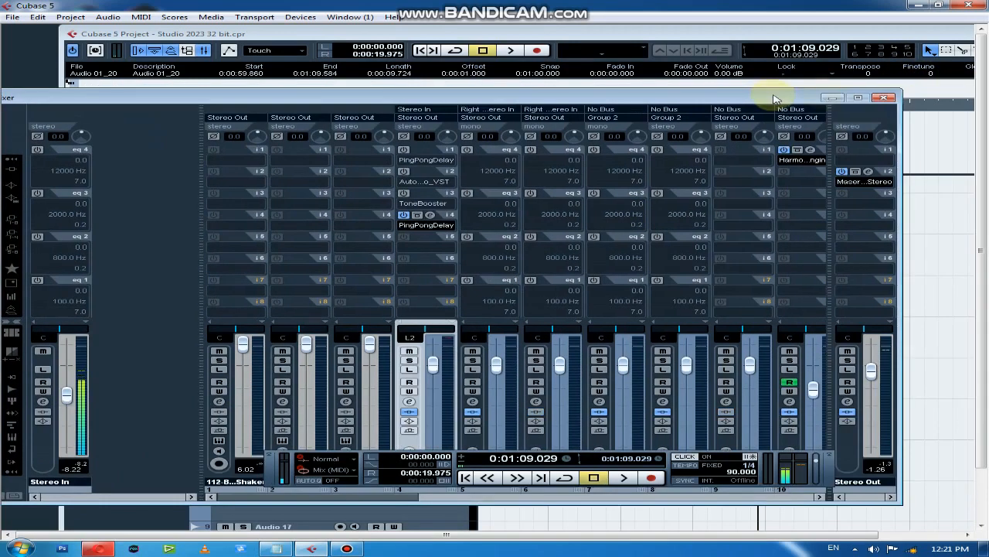
{"action": "left_click", "coordinate": [887, 98]}
{"action": "double_click", "coordinate": [758, 35]}
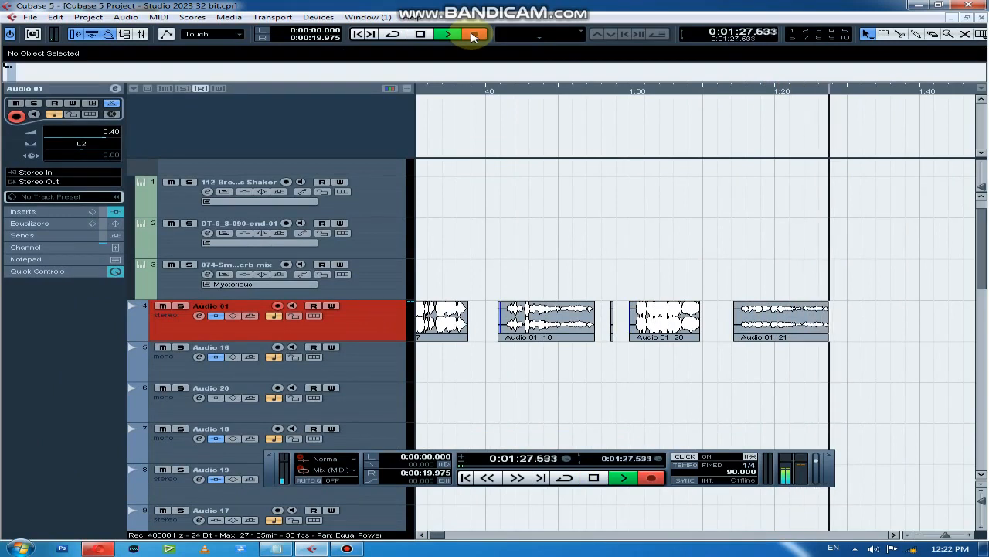
{"action": "left_click", "coordinate": [473, 35]}
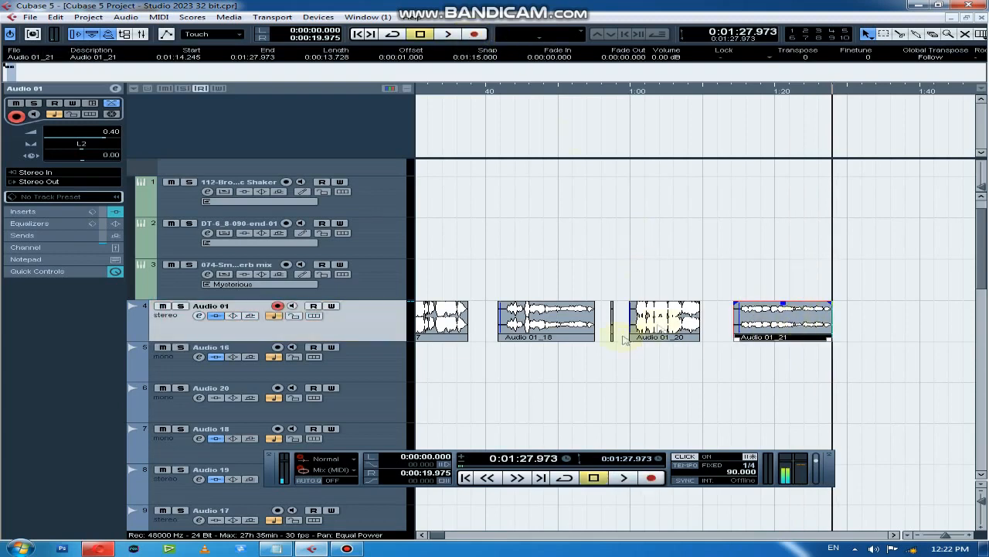
Examine the third take's waveform up close around 1:06 for comparison with the new take
{"action": "left_click", "coordinate": [674, 92]}
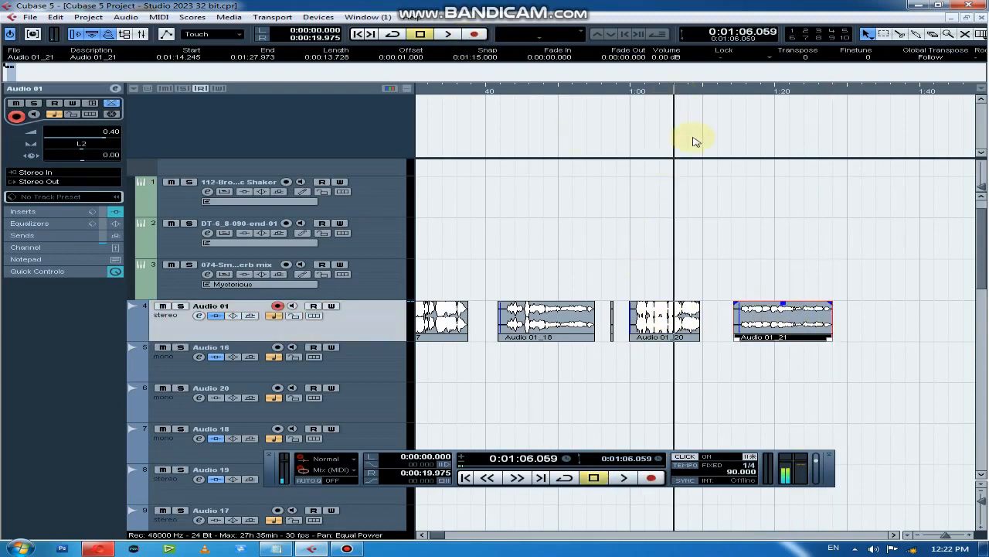
{"action": "scroll", "coordinate": [680, 216], "scroll_direction": "up", "scroll_amount": 5}
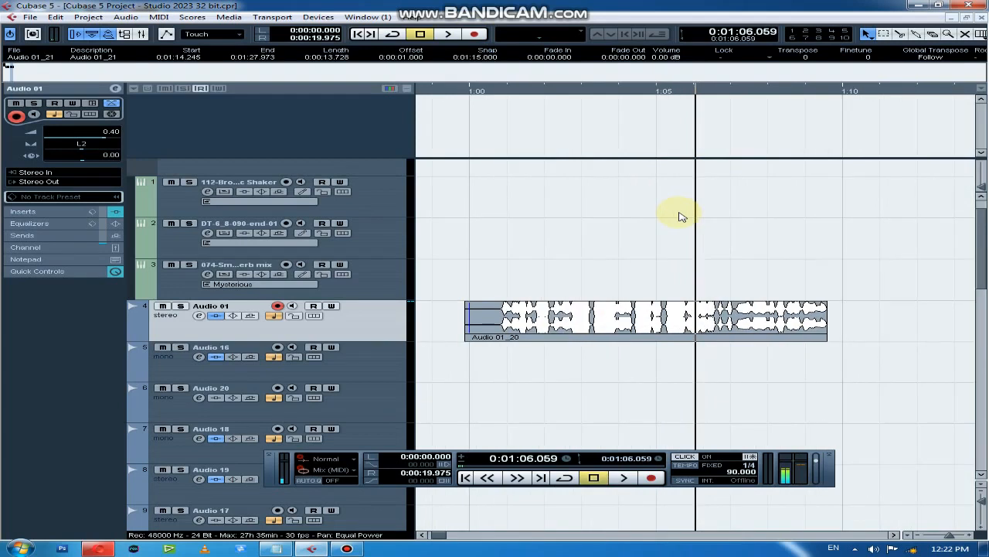
{"action": "scroll", "coordinate": [680, 216], "scroll_direction": "down", "scroll_amount": 3}
Play the fourth take from near its start and raise its event volume to 2.86 dB
{"action": "left_click", "coordinate": [823, 91]}
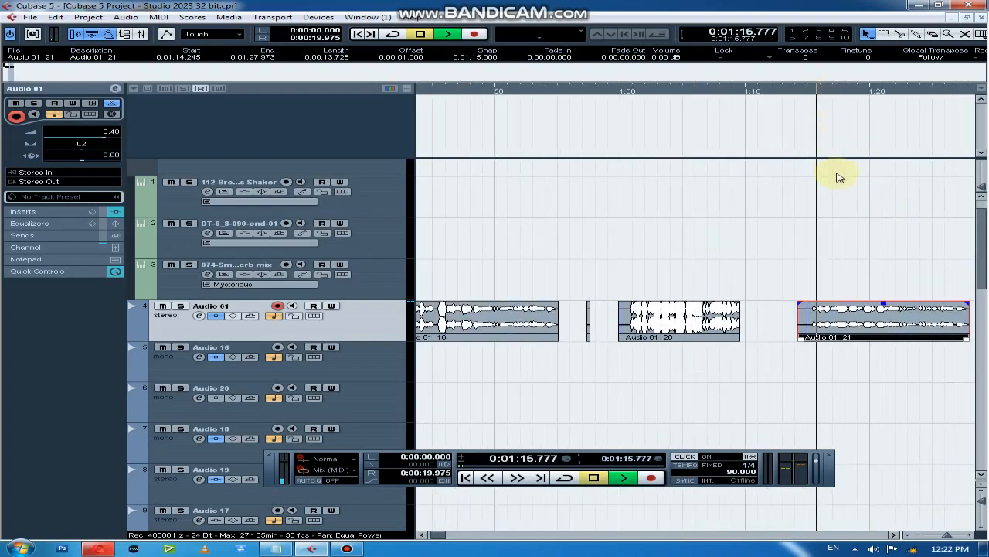
{"action": "left_click_drag", "start_coordinate": [884, 303], "coordinate": [888, 293]}
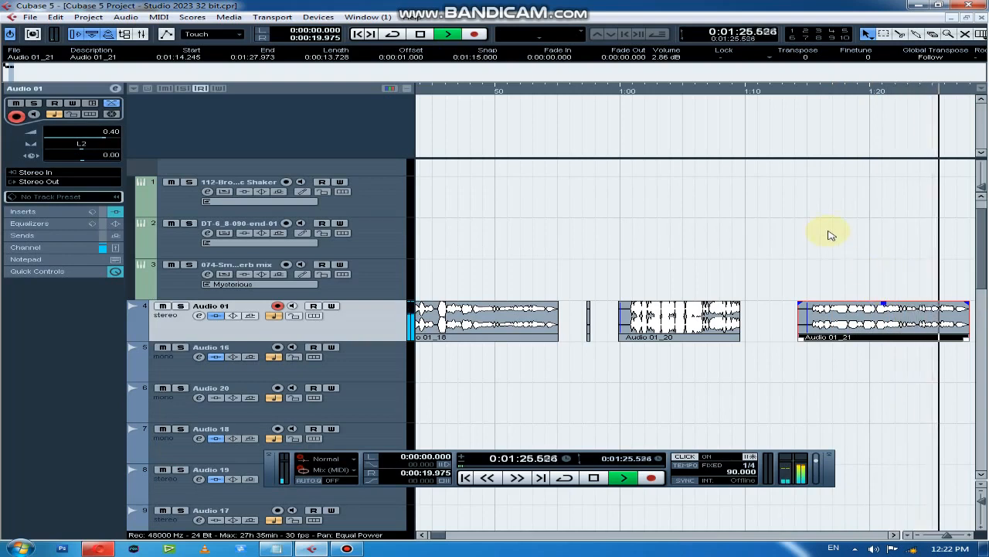
{"action": "key", "text": "space"}
{"action": "left_click", "coordinate": [814, 91]}
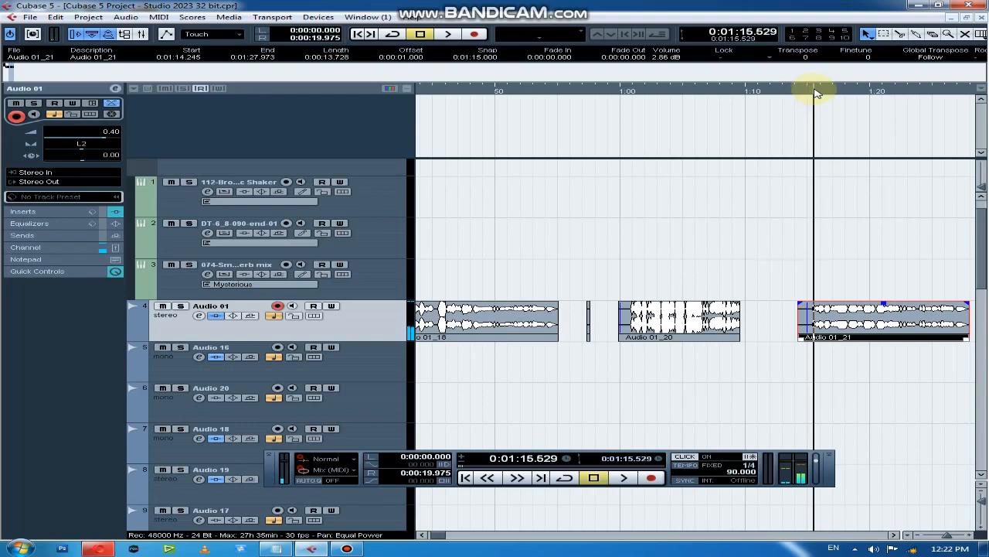
Place the project cursor at about 1:03.4 and load StudioEQ into the fifth insert slot of Audio 01
{"action": "left_click", "coordinate": [663, 92]}
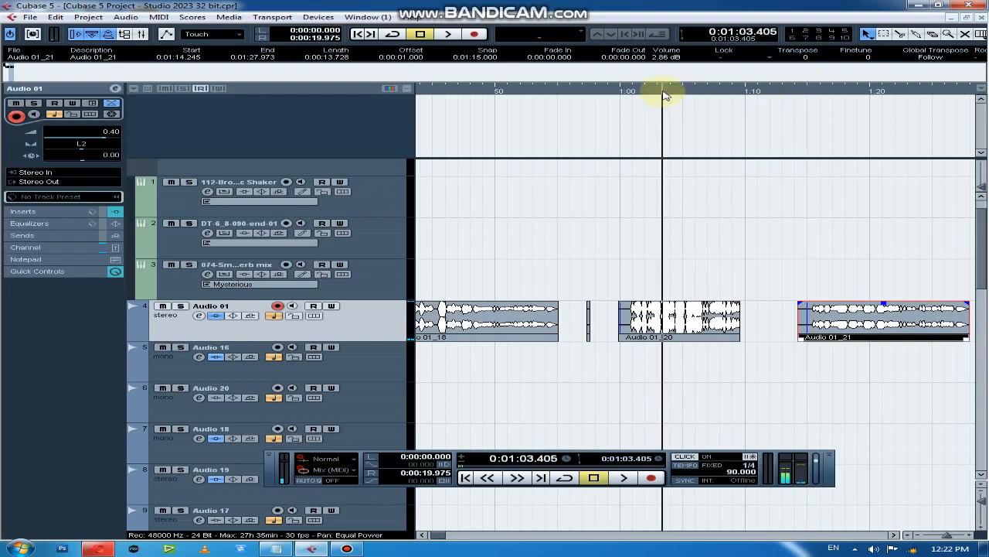
{"action": "left_click", "coordinate": [194, 316]}
{"action": "left_click", "coordinate": [206, 322]}
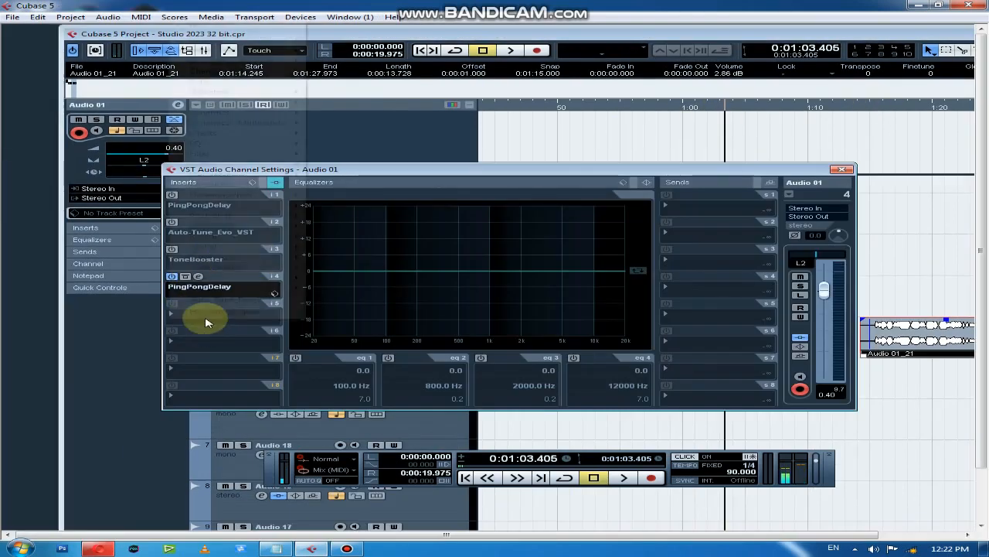
{"action": "mouse_move", "coordinate": [219, 147]}
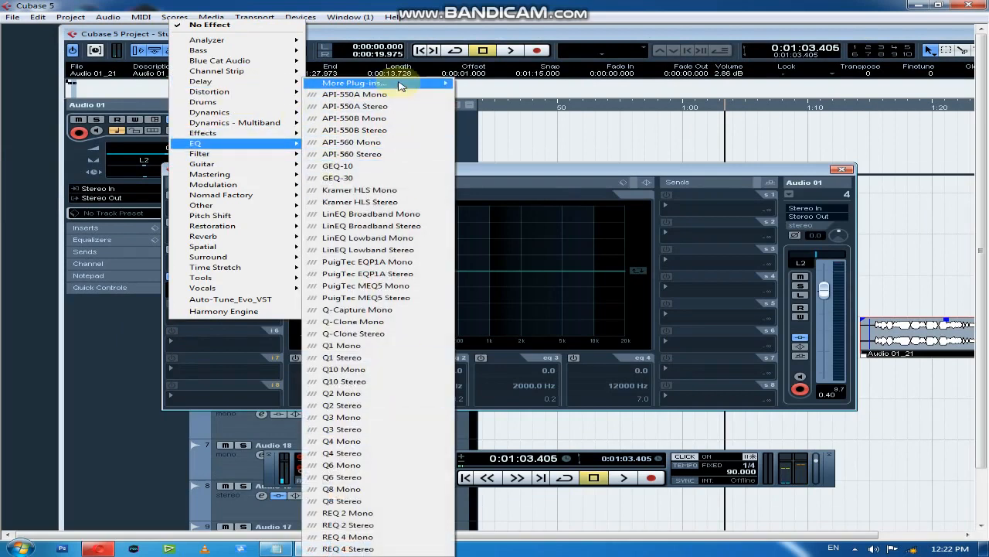
{"action": "mouse_move", "coordinate": [401, 86]}
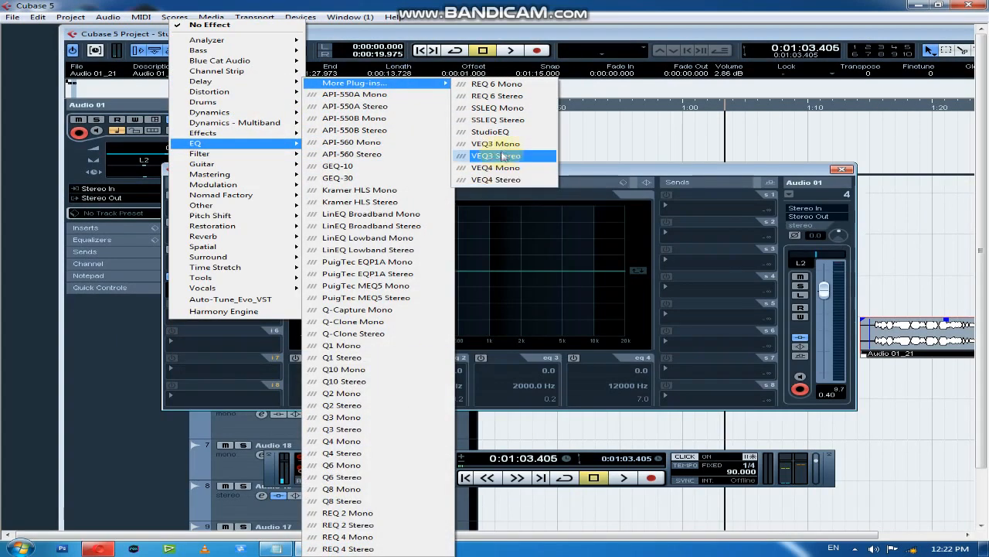
{"action": "left_click", "coordinate": [492, 132]}
{"action": "left_click_drag", "start_coordinate": [585, 222], "coordinate": [583, 274]}
Enable StudioEQ band 3 with an 11.4 dB gain at 4442 Hz and set band 4 to 0.7 dB at 10267 Hz
{"action": "left_click", "coordinate": [172, 351]}
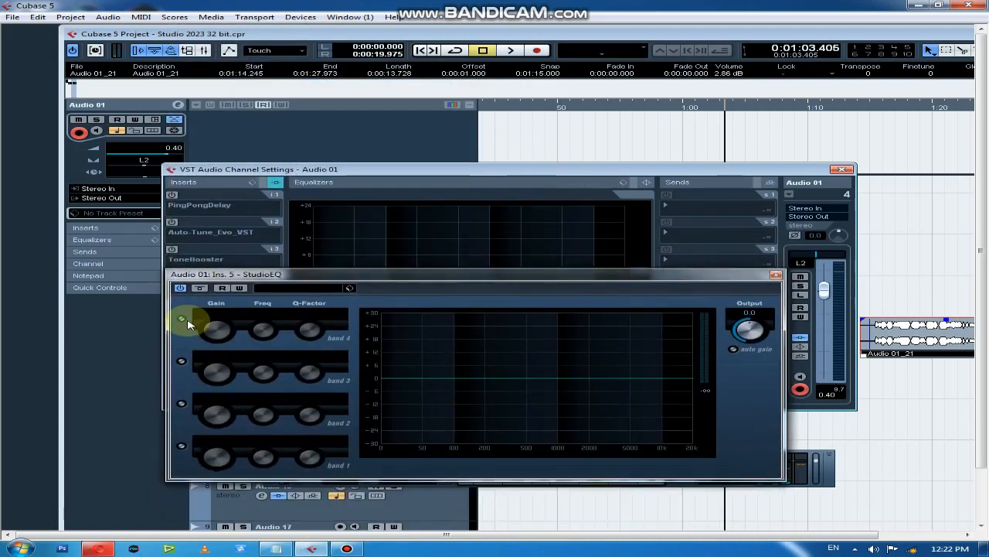
{"action": "left_click", "coordinate": [181, 362]}
{"action": "left_click_drag", "start_coordinate": [634, 376], "coordinate": [624, 357]}
{"action": "left_click_drag", "start_coordinate": [666, 384], "coordinate": [658, 358]}
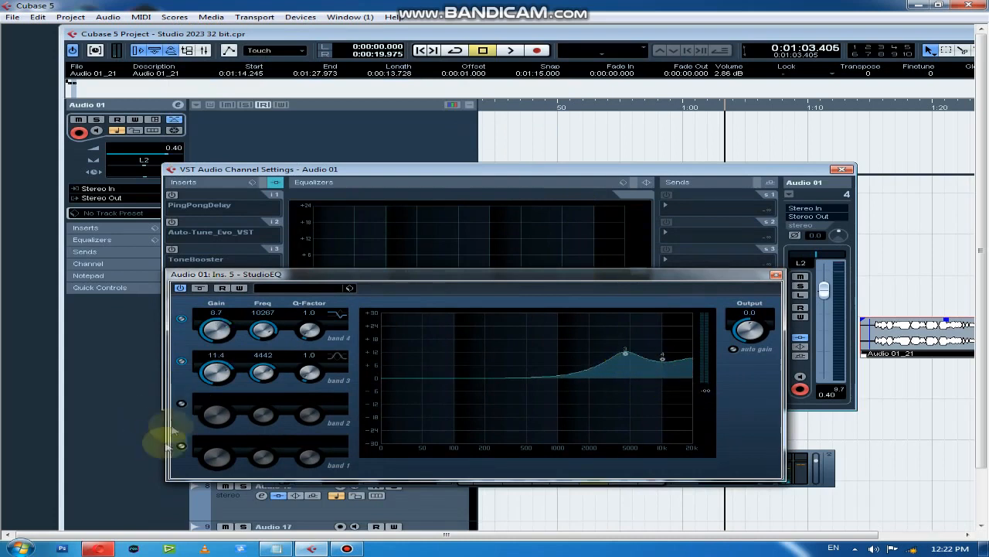
Enable StudioEQ band 2 with a 3.9 dB gain at 498 Hz and close the equalizer and channel settings
{"action": "left_click", "coordinate": [181, 403]}
{"action": "left_click_drag", "start_coordinate": [556, 379], "coordinate": [534, 377]}
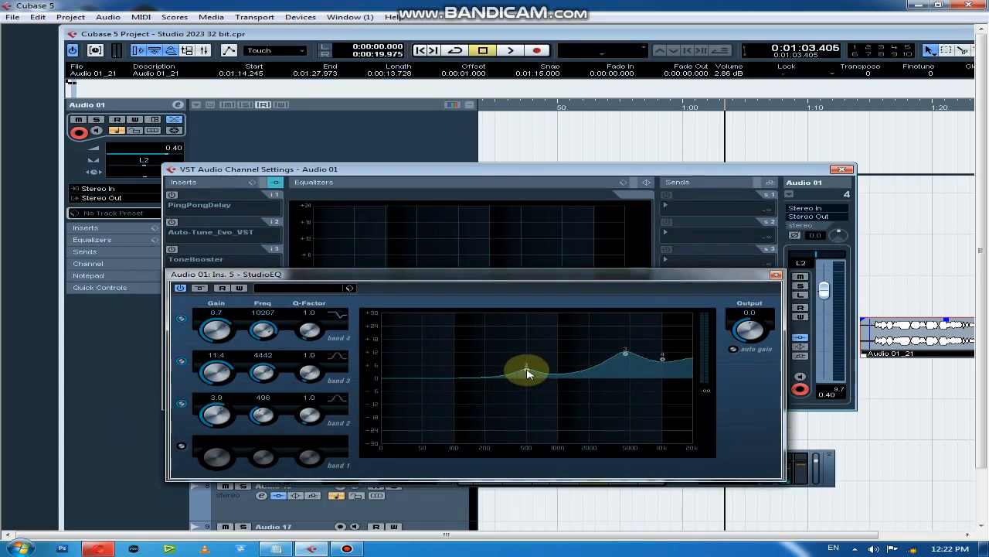
{"action": "left_click", "coordinate": [776, 274]}
{"action": "left_click", "coordinate": [842, 168]}
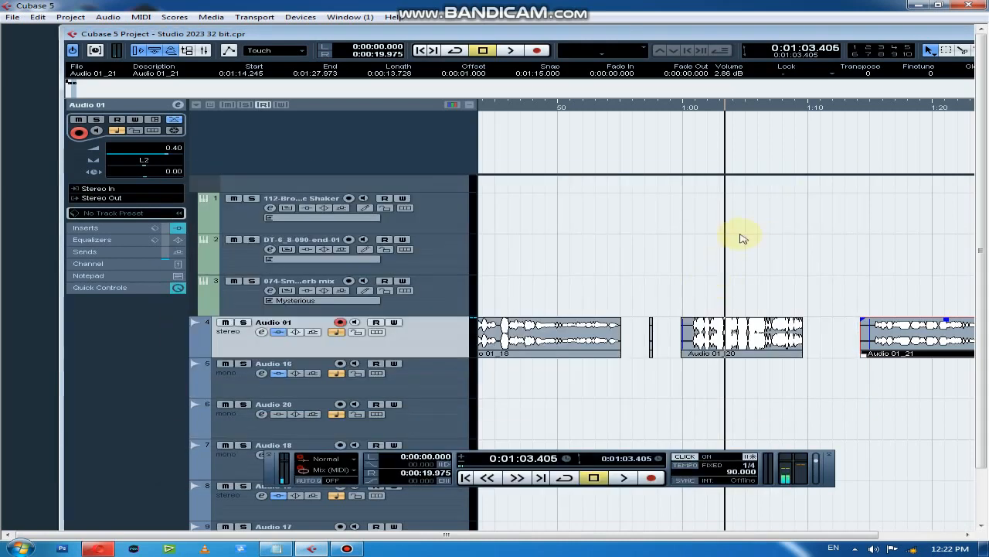
Play the third take with the equalizer active from about 1:03.4 to 1:07.7
{"action": "key", "text": "space"}
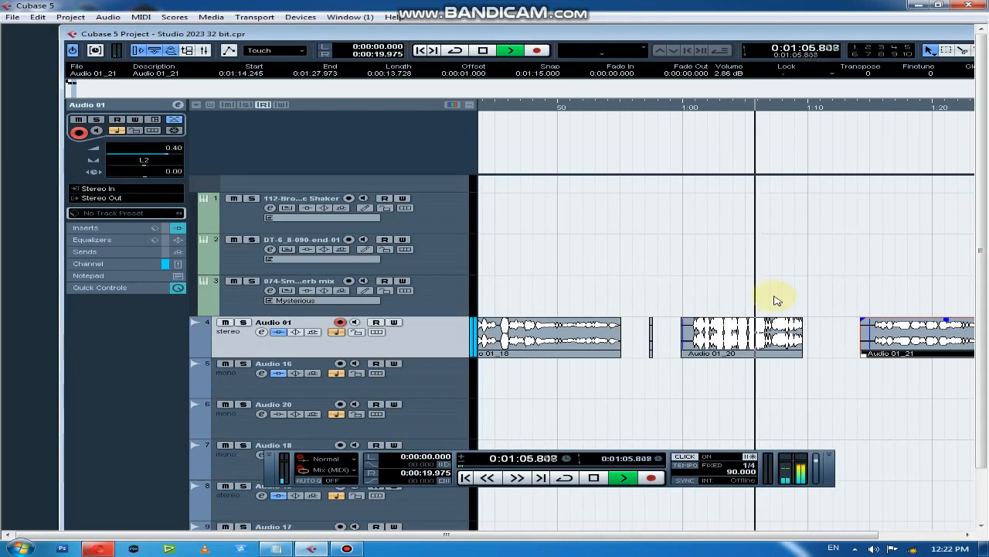
{"action": "key", "text": "g"}
{"action": "key", "text": "g"}
{"action": "key", "text": "g"}
{"action": "key", "text": "g"}
{"action": "key", "text": "g"}
{"action": "key", "text": "h"}
{"action": "key", "text": "h"}
{"action": "key", "text": "space"}
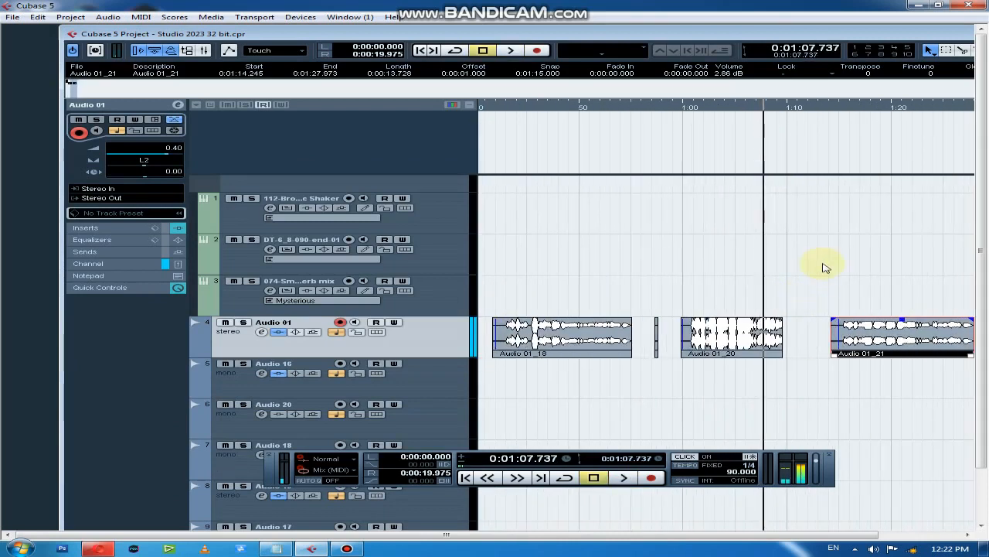
Play the equalized fourth take from about 1:16.3 to its end and clear the event selection
{"action": "left_click", "coordinate": [853, 105]}
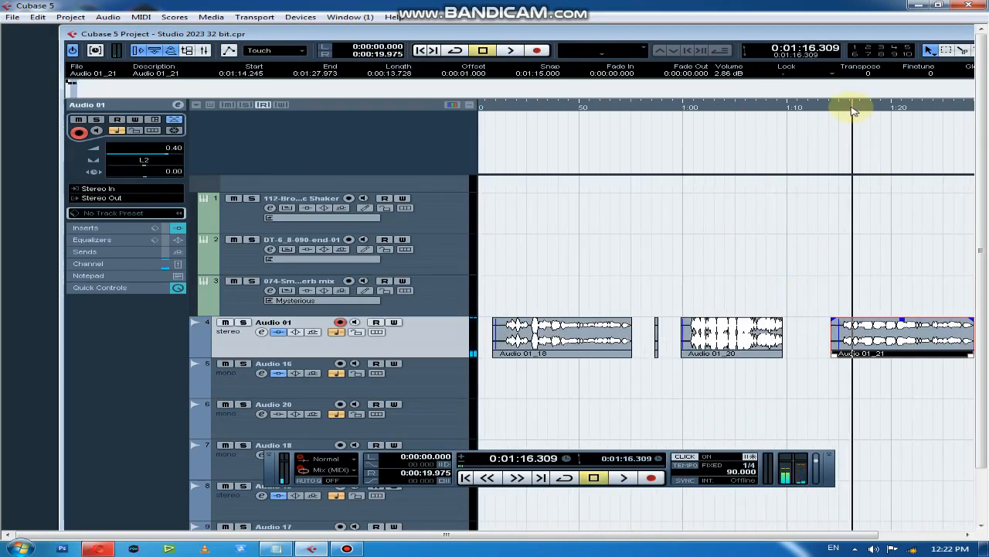
{"action": "key", "text": "space"}
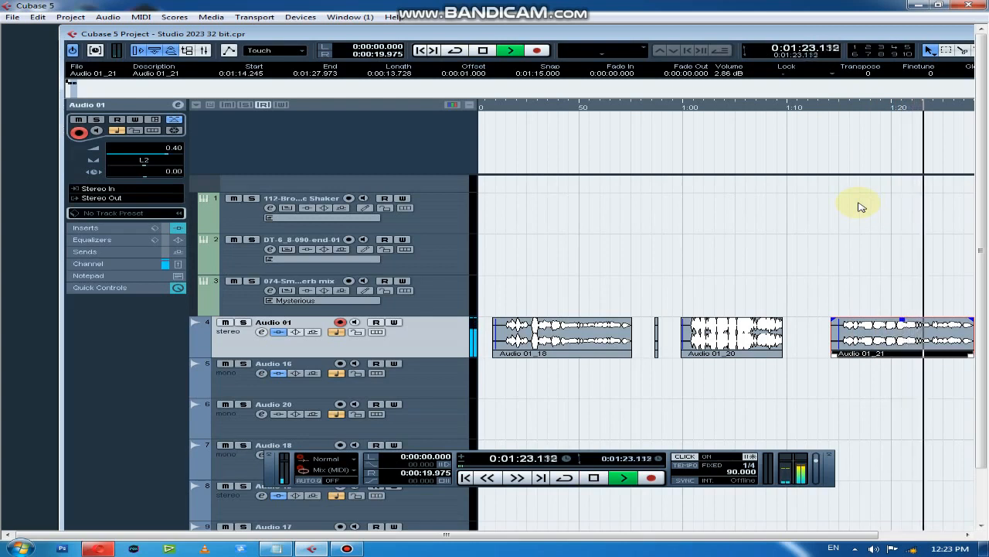
{"action": "key", "text": "g"}
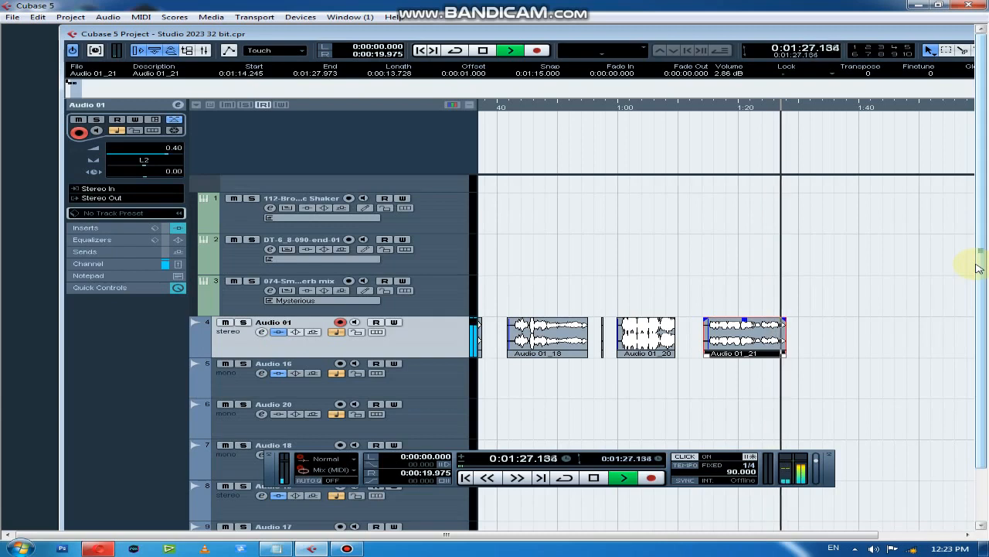
{"action": "key", "text": "space"}
{"action": "left_click", "coordinate": [909, 281]}
{"action": "key", "text": "g"}
{"action": "key", "text": "g"}
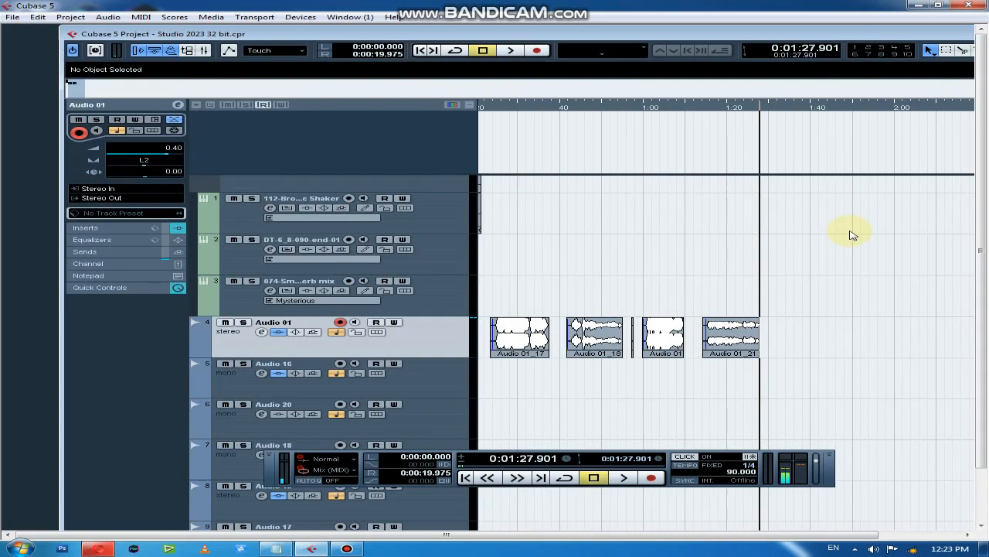
Open the Windows recording devices and check the input level of the default C-1U microphone
{"action": "key", "text": "F3"}
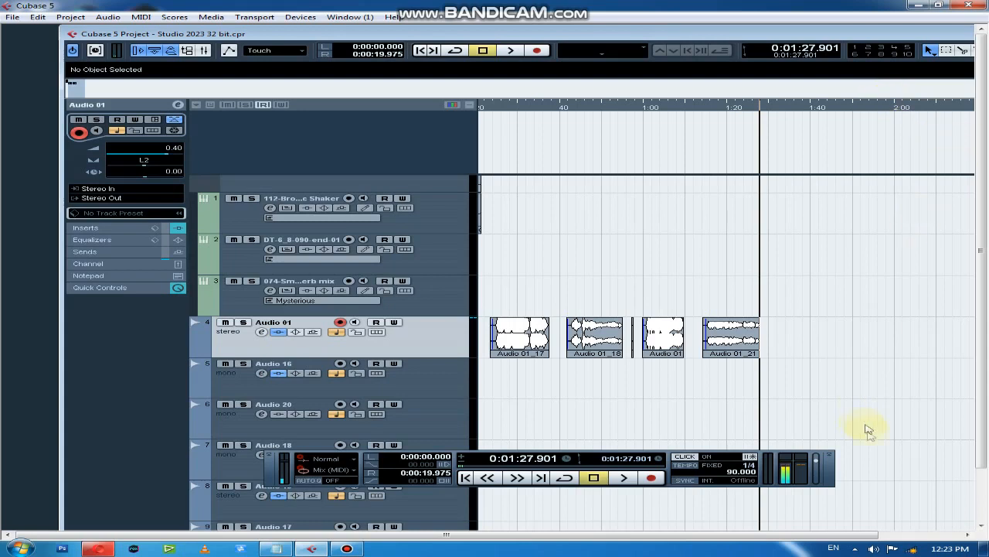
{"action": "right_click", "coordinate": [874, 548]}
{"action": "left_click", "coordinate": [874, 521]}
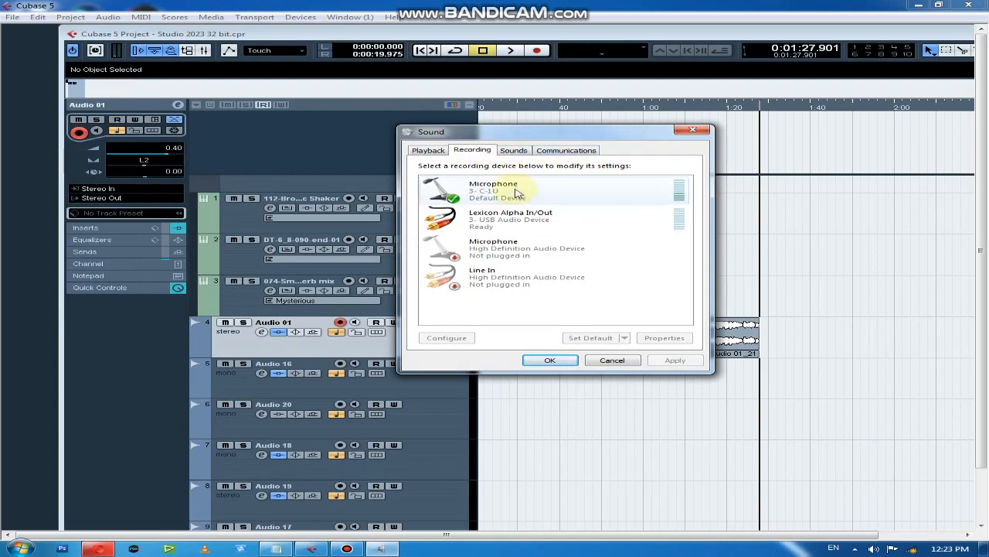
{"action": "left_click", "coordinate": [457, 190]}
{"action": "left_click", "coordinate": [664, 338]}
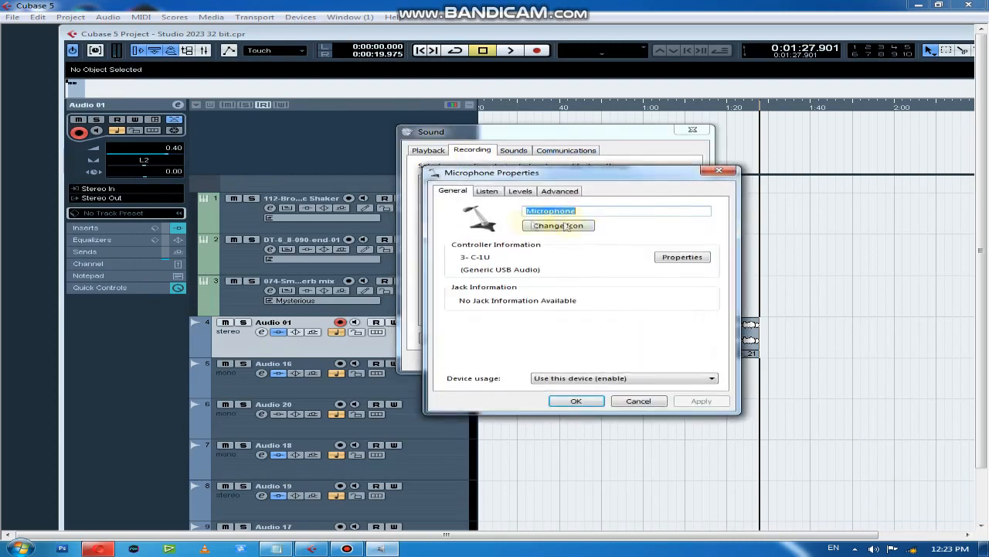
{"action": "left_click", "coordinate": [519, 191]}
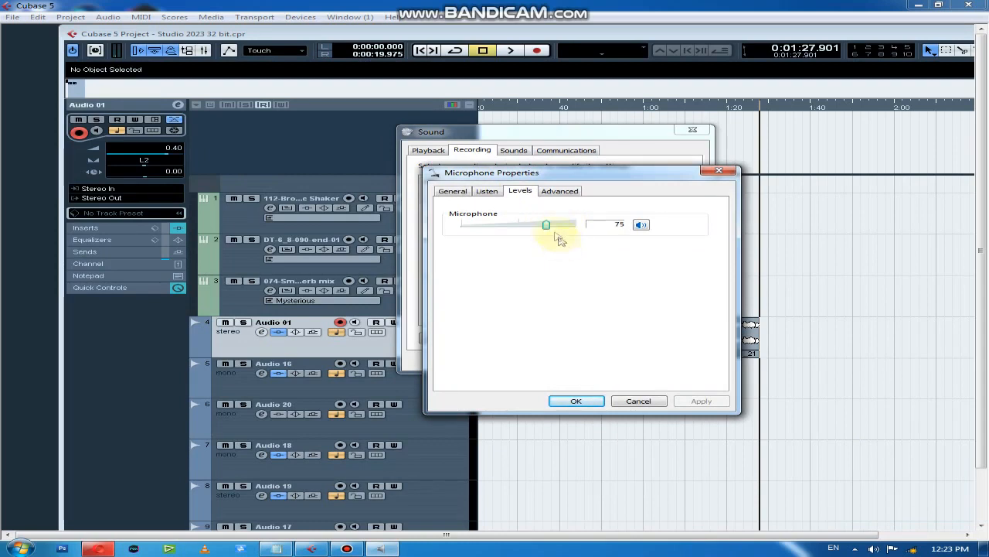
{"action": "left_click", "coordinate": [642, 400]}
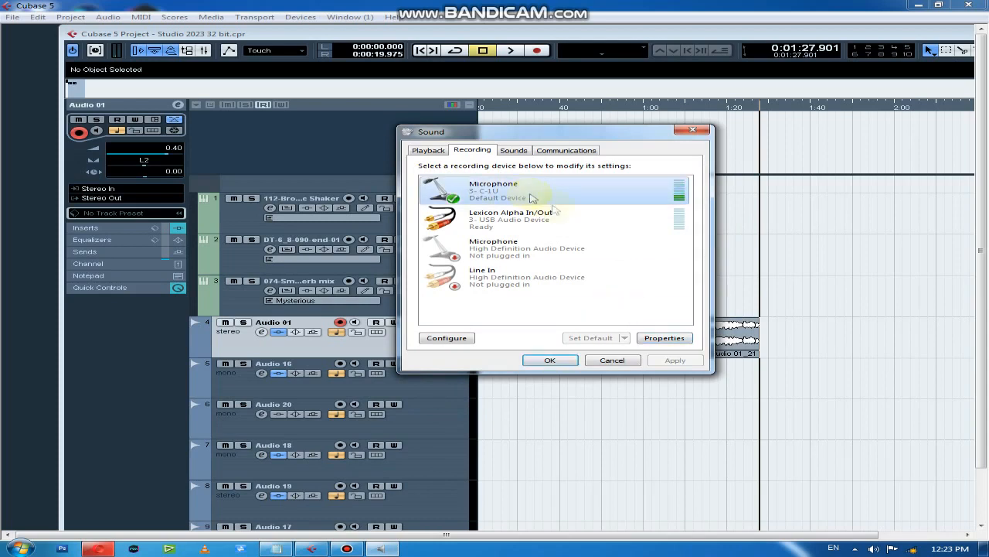
Try the C-1U microphone's input level at its maximum in the device properties
{"action": "left_click", "coordinate": [664, 338]}
{"action": "left_click", "coordinate": [521, 191]}
{"action": "left_click_drag", "start_coordinate": [556, 224], "coordinate": [671, 224]}
{"action": "left_click", "coordinate": [638, 400]}
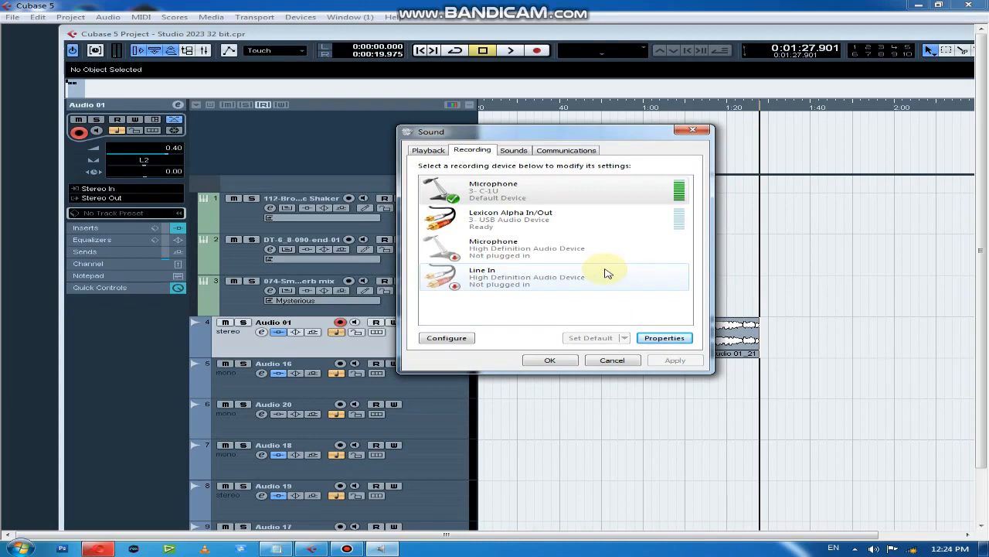
Set the C-1U microphone's input level to 82 in its device properties
{"action": "left_click", "coordinate": [668, 338]}
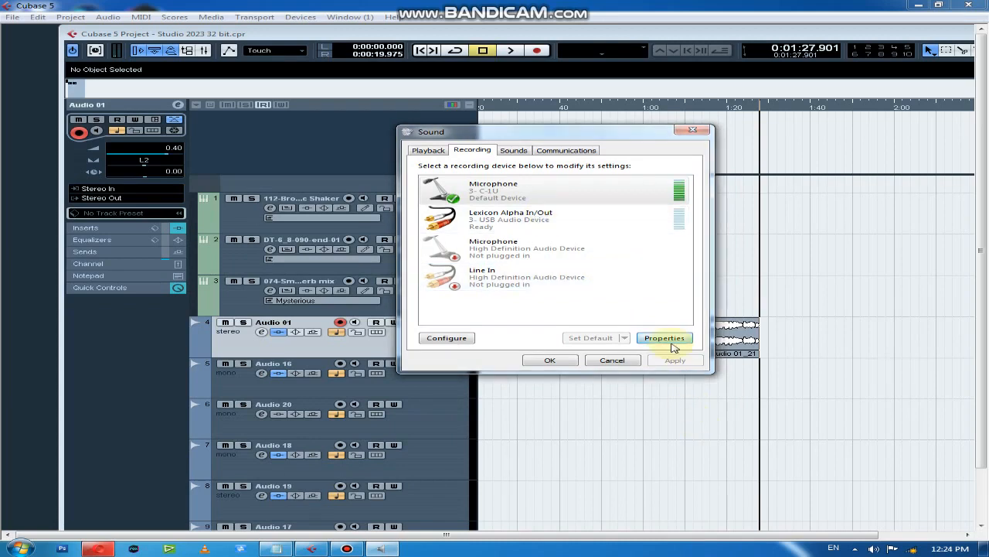
{"action": "left_click", "coordinate": [520, 191]}
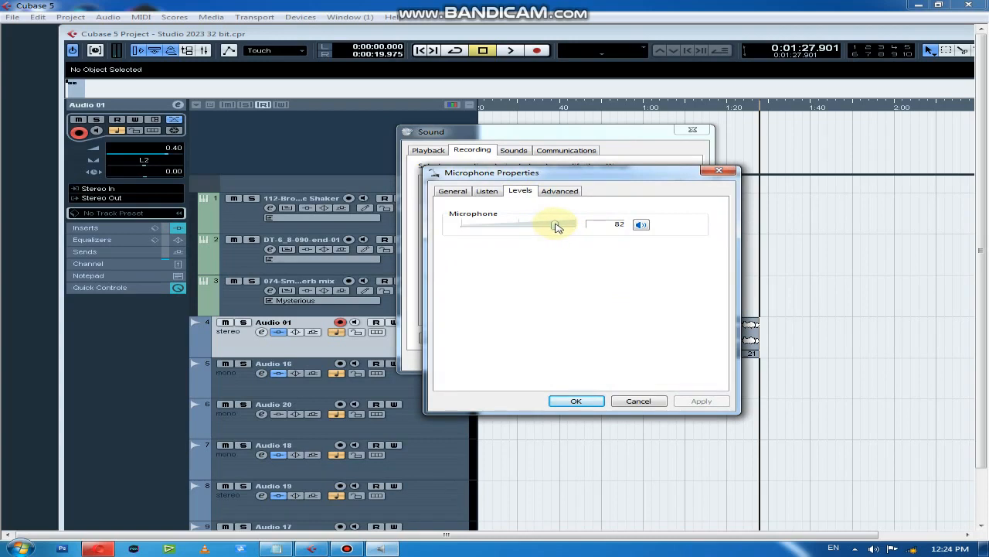
{"action": "left_click", "coordinate": [574, 400]}
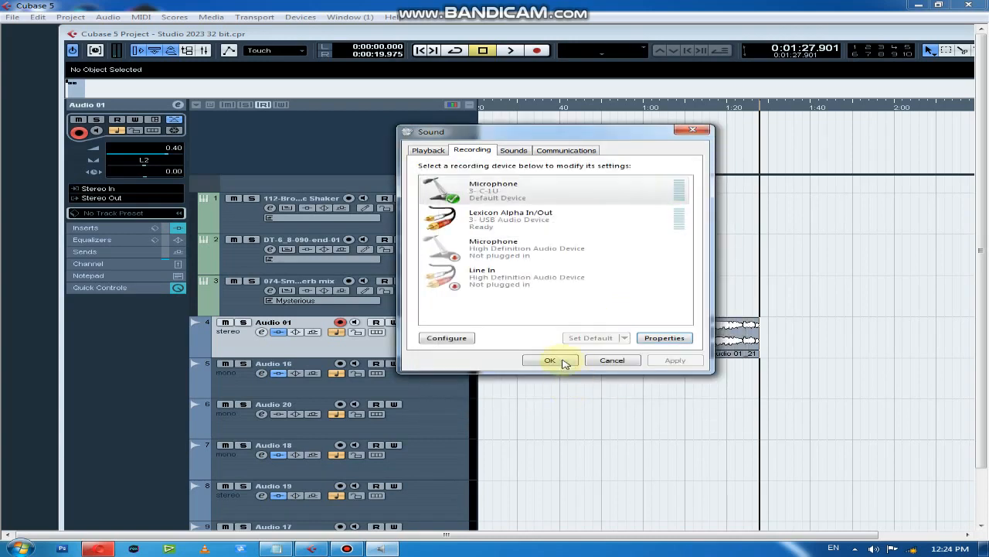
Confirm the recording device settings and set the Stereo In fader to 0.40 in the mixer
{"action": "left_click", "coordinate": [561, 358]}
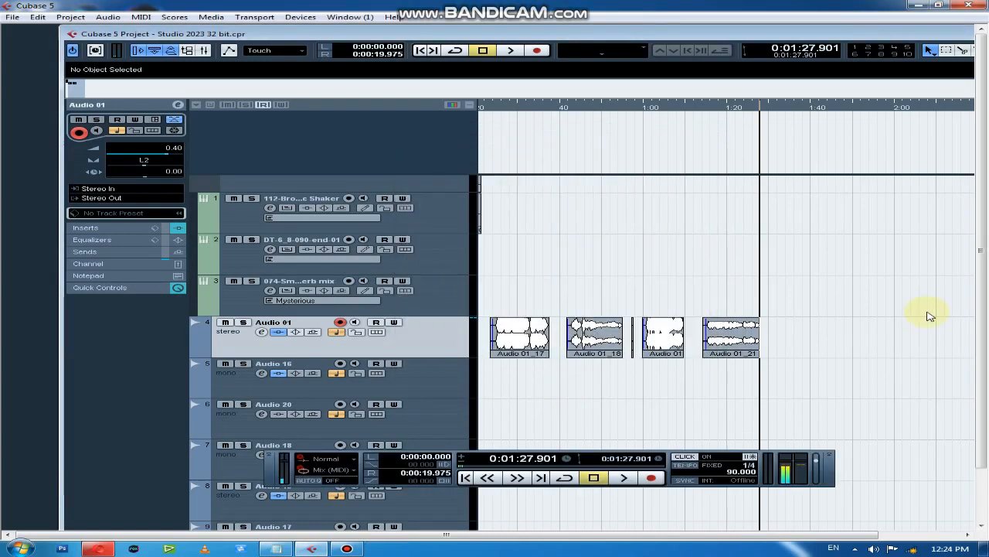
{"action": "key", "text": "F3"}
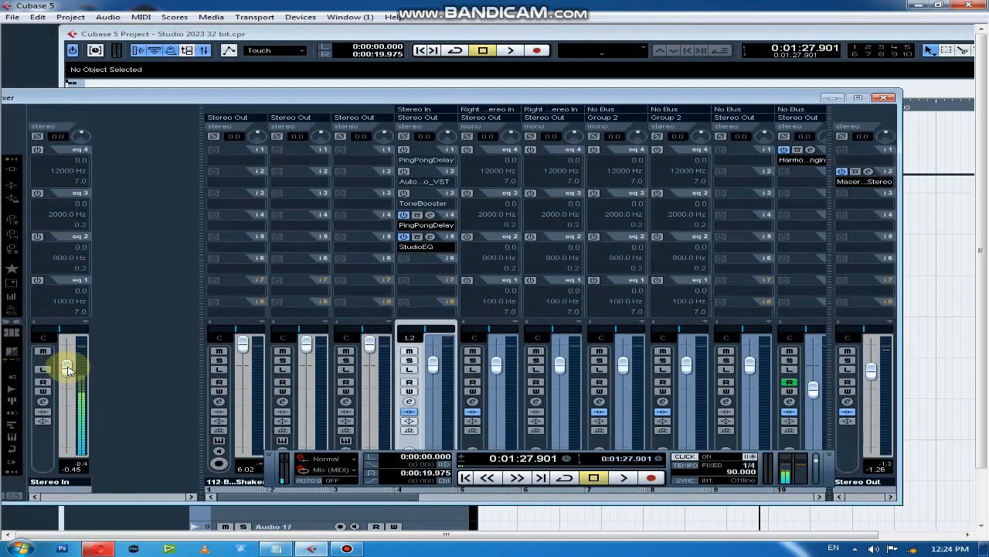
{"action": "left_click_drag", "start_coordinate": [69, 370], "coordinate": [68, 366]}
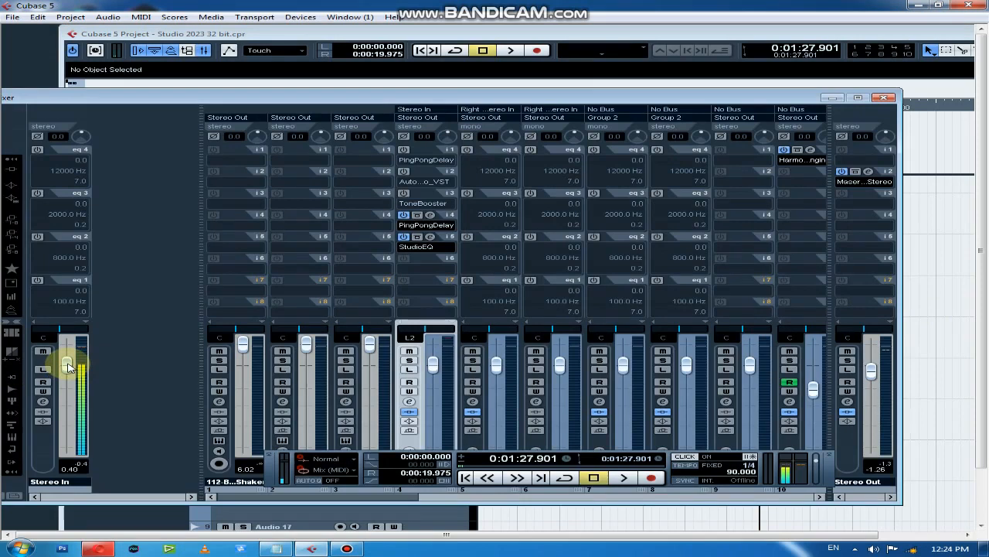
{"action": "left_click", "coordinate": [884, 98]}
Record a fifth take on Audio 01 from about 1:33 to 1:50 and start its playback near the beginning
{"action": "double_click", "coordinate": [783, 31]}
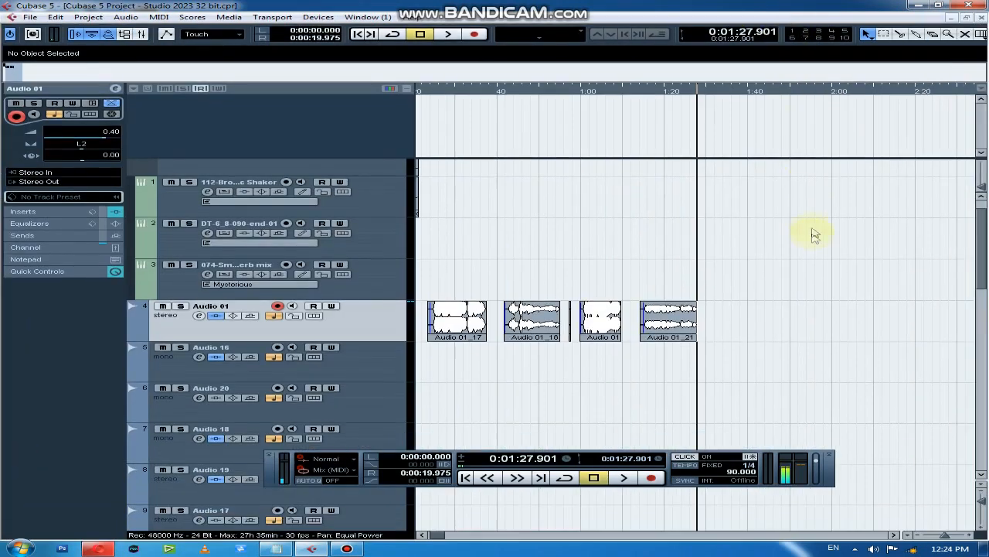
{"action": "left_click", "coordinate": [473, 34]}
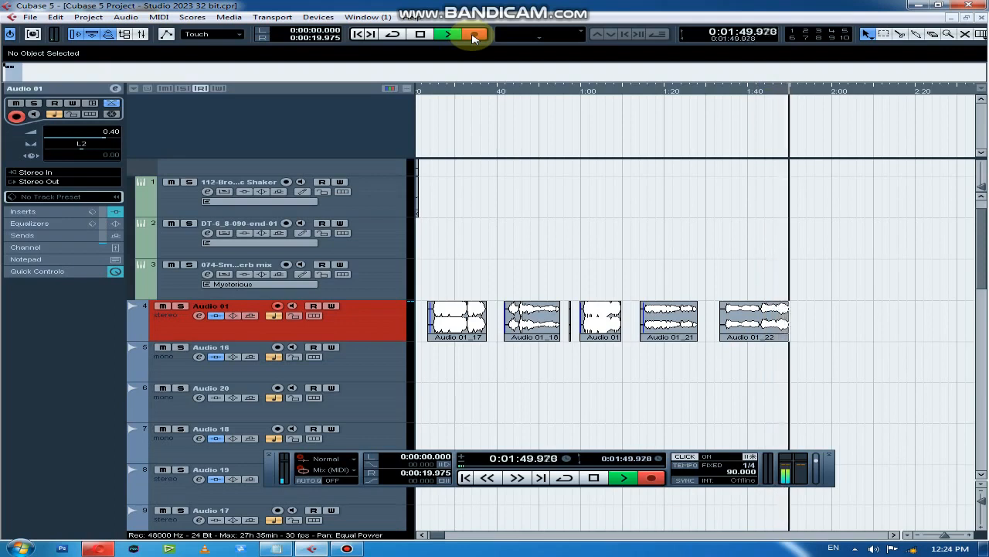
{"action": "key", "text": "space"}
{"action": "left_click", "coordinate": [740, 92]}
{"action": "left_click", "coordinate": [734, 92]}
{"action": "key", "text": "space"}
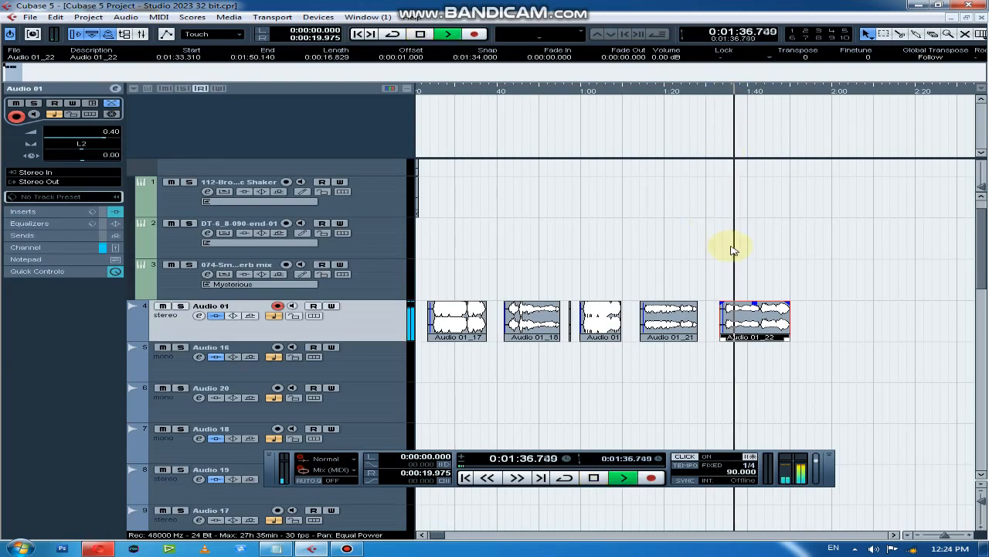
Set Audio 01's StudioEQ band 3 to 16.9 gain at 6920 Hz and band 4 to 0.6 gain at 12101 Hz during playback
{"action": "left_click", "coordinate": [199, 315]}
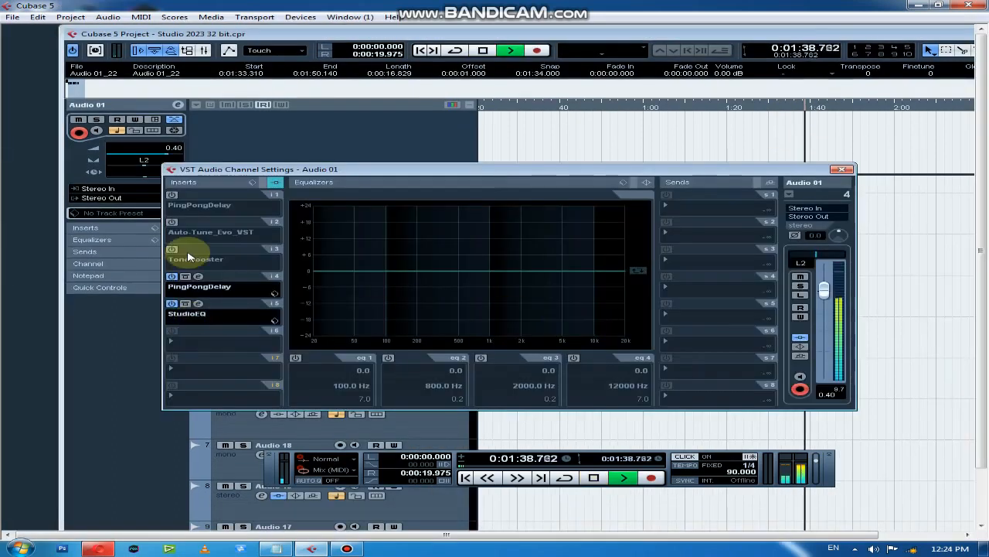
{"action": "left_click", "coordinate": [199, 303]}
{"action": "left_click_drag", "start_coordinate": [620, 349], "coordinate": [669, 369]}
{"action": "left_click_drag", "start_coordinate": [614, 354], "coordinate": [644, 332]}
{"action": "left_click", "coordinate": [773, 106]}
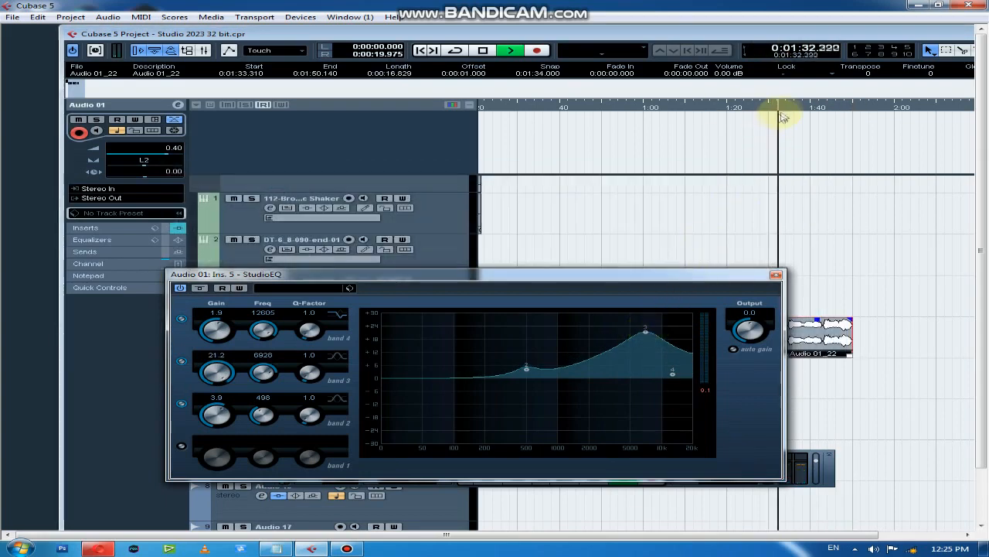
{"action": "left_click_drag", "start_coordinate": [649, 334], "coordinate": [670, 379]}
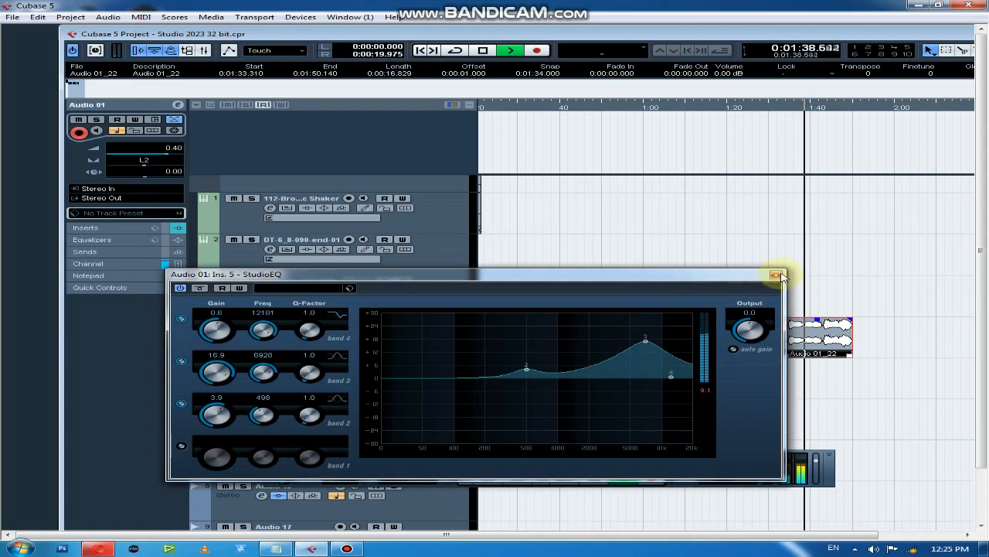
{"action": "left_click", "coordinate": [775, 275]}
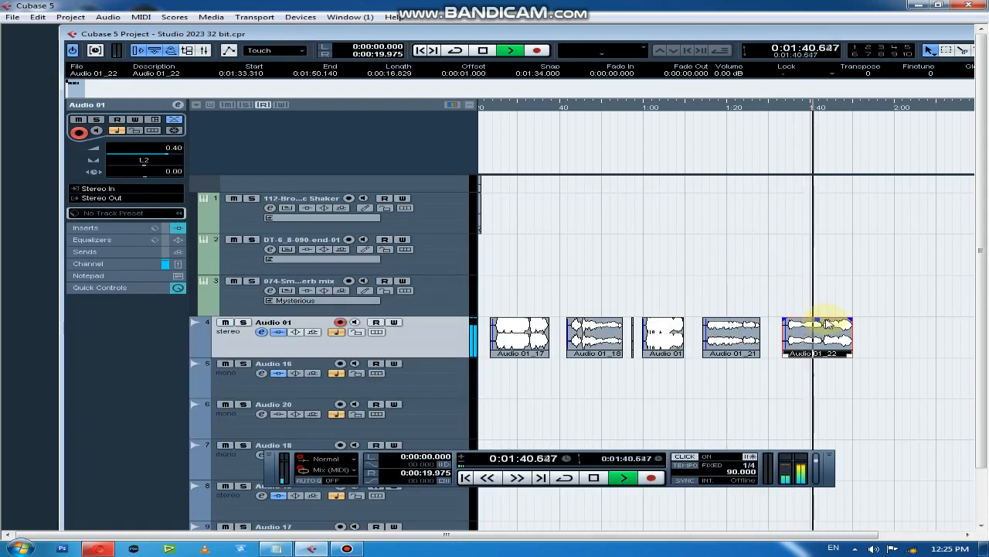
Adjust band 3 of Audio 01's StudioEQ to a gain of 15.7 at 7419 Hz
{"action": "key", "text": "g"}
{"action": "key", "text": "h"}
{"action": "key", "text": "h"}
{"action": "key", "text": "h"}
{"action": "left_click", "coordinate": [261, 333]}
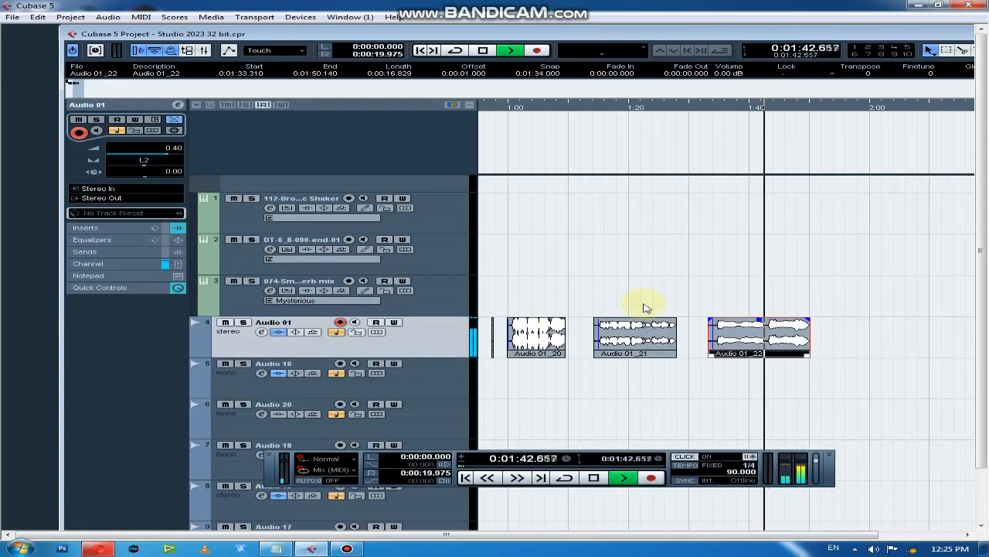
{"action": "left_click", "coordinate": [262, 332]}
{"action": "left_click", "coordinate": [200, 304]}
{"action": "mouse_move", "coordinate": [646, 338]}
{"action": "left_mouse_down"}
{"action": "mouse_move", "coordinate": [665, 324]}
{"action": "mouse_move", "coordinate": [648, 342]}
{"action": "left_mouse_up"}
Lower the Audio 01 channel fader to -2.29
{"action": "left_click_drag", "start_coordinate": [824, 291], "coordinate": [824, 299]}
{"action": "left_click", "coordinate": [778, 275]}
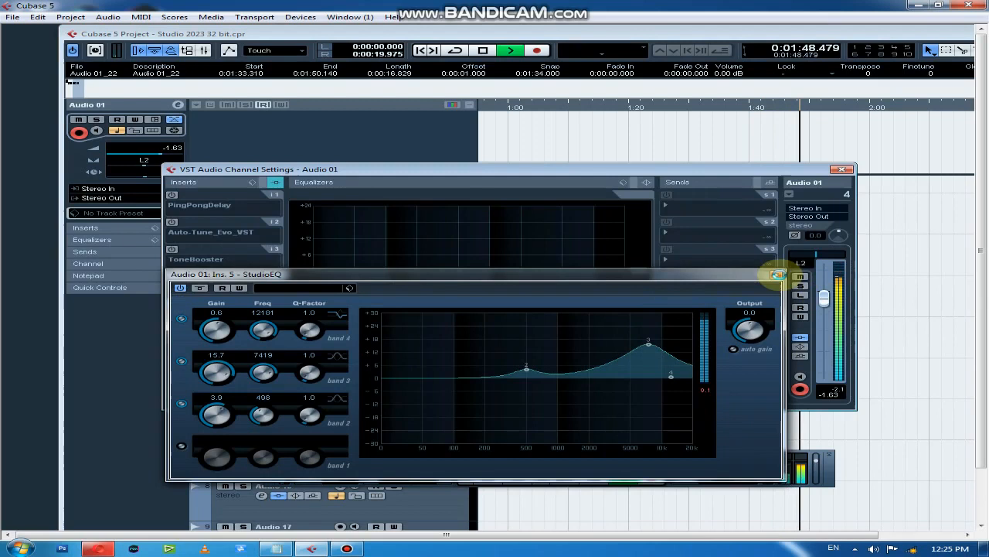
{"action": "key", "text": "space"}
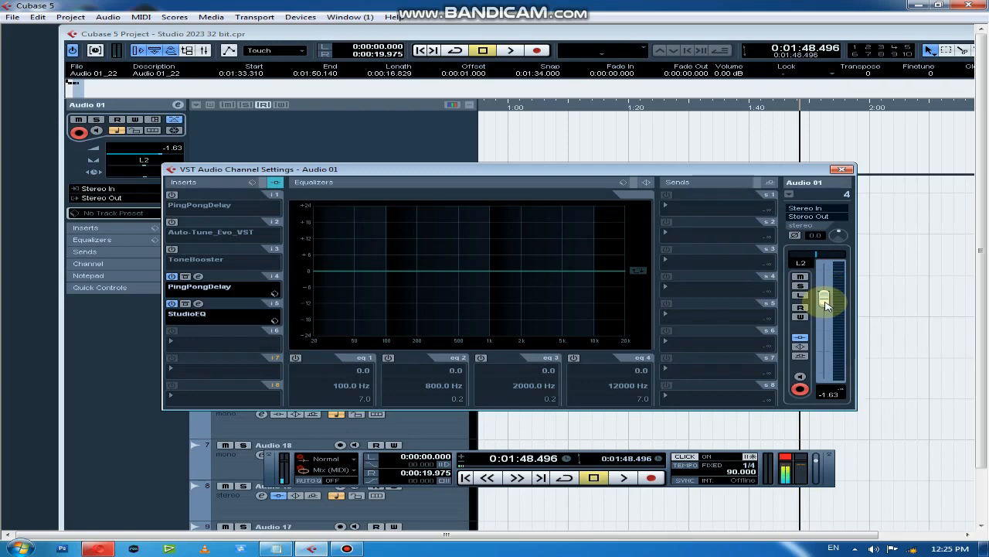
{"action": "key", "text": "space"}
{"action": "left_click_drag", "start_coordinate": [825, 304], "coordinate": [824, 307]}
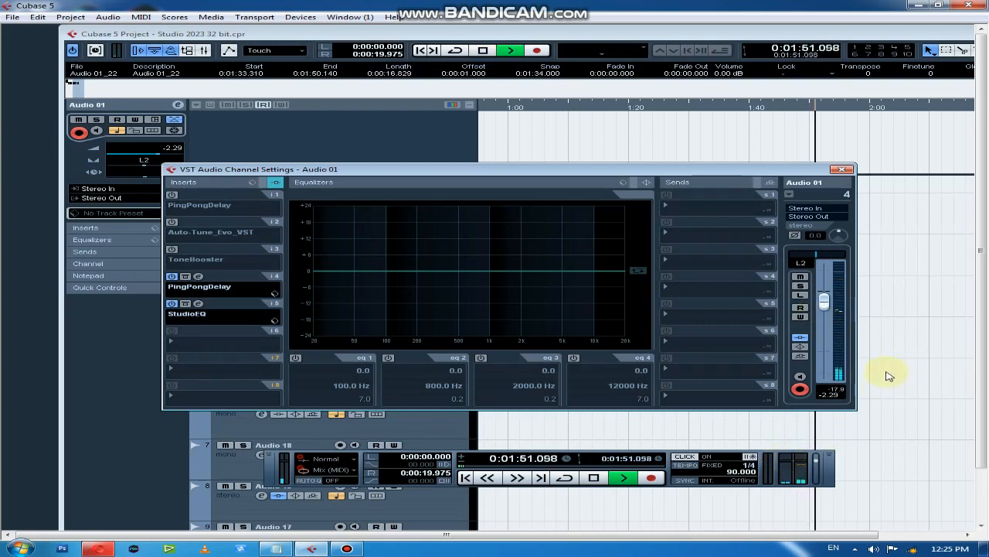
Replay the fifth take from near its start and lower the Stereo Out fader to -2.02 in the mixer
{"action": "left_click", "coordinate": [775, 108]}
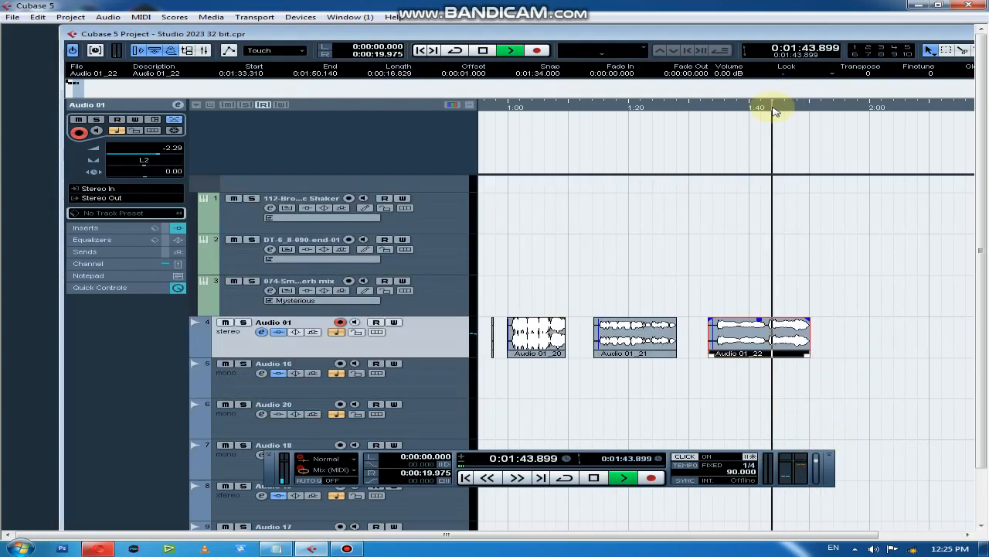
{"action": "left_click", "coordinate": [726, 108]}
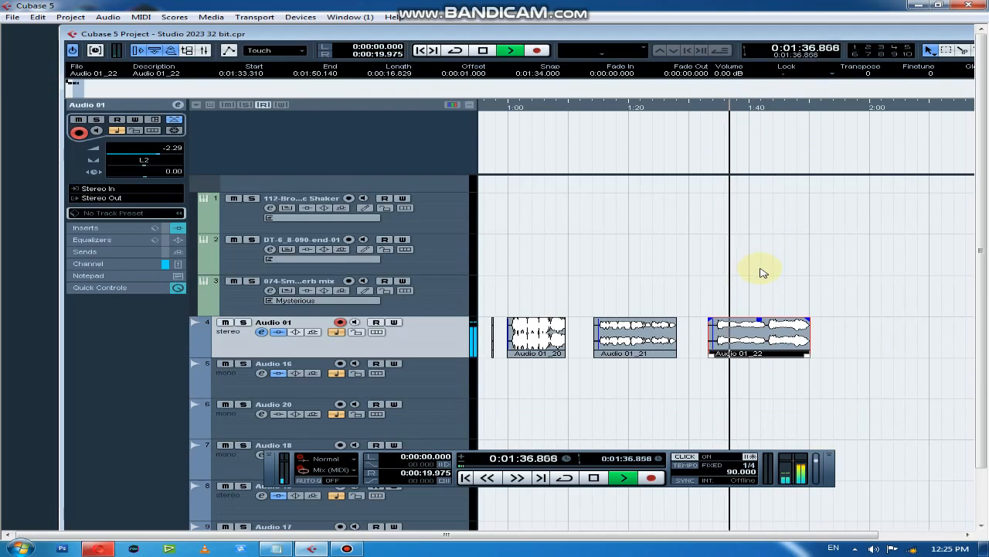
{"action": "key", "text": "F3"}
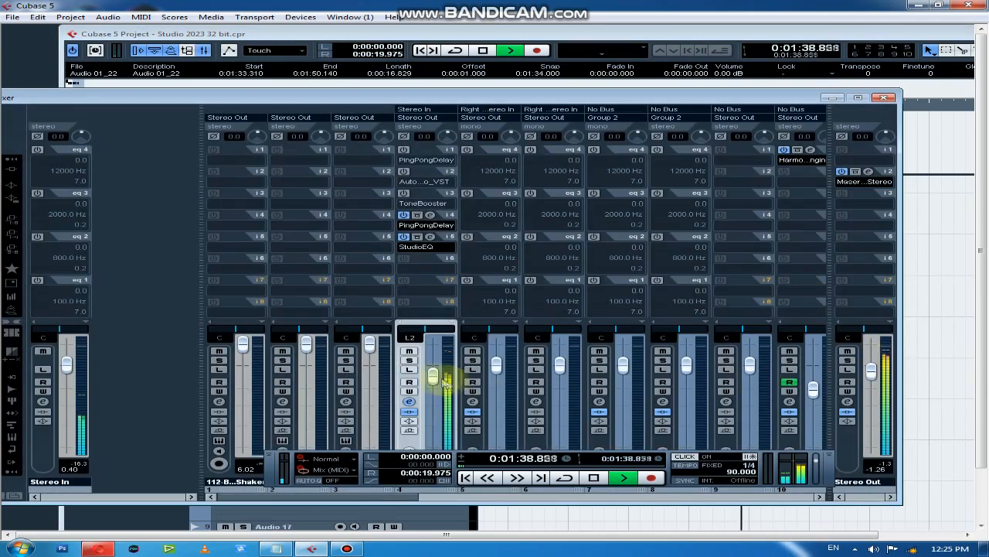
{"action": "left_click_drag", "start_coordinate": [872, 371], "coordinate": [872, 378]}
{"action": "key", "text": "space"}
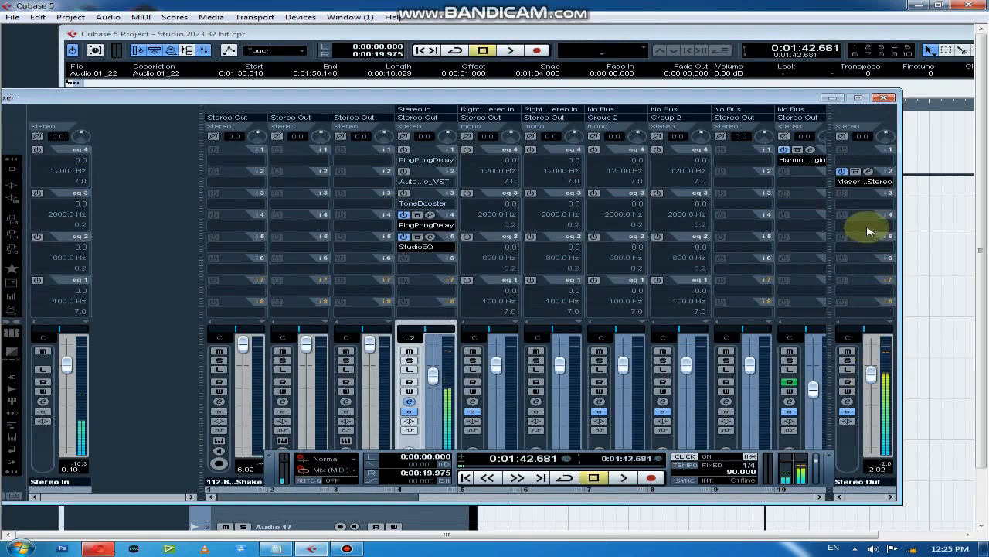
{"action": "left_click", "coordinate": [883, 97]}
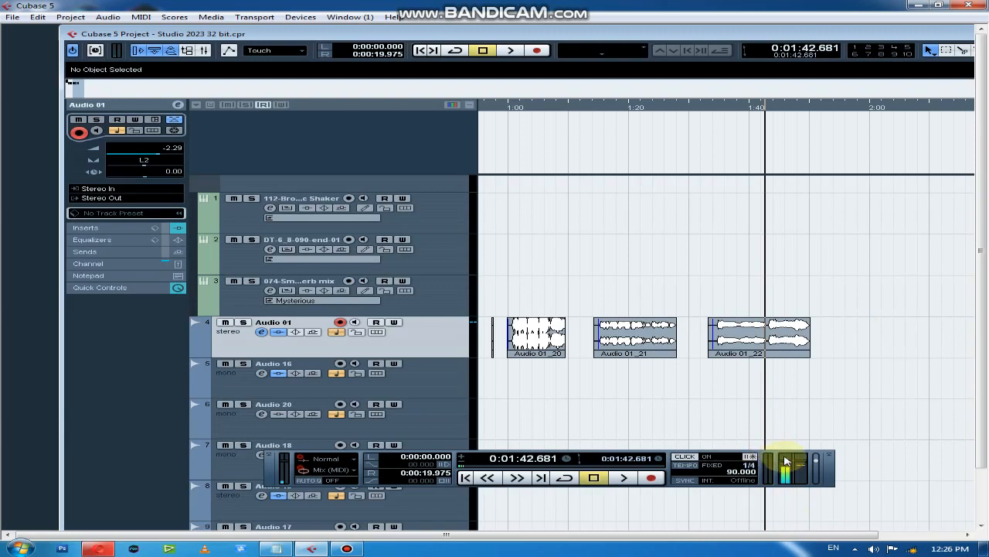
Lower the Stereo In fader to about -2.85 in the mixer and return to the maximized project window
{"action": "key", "text": "F3"}
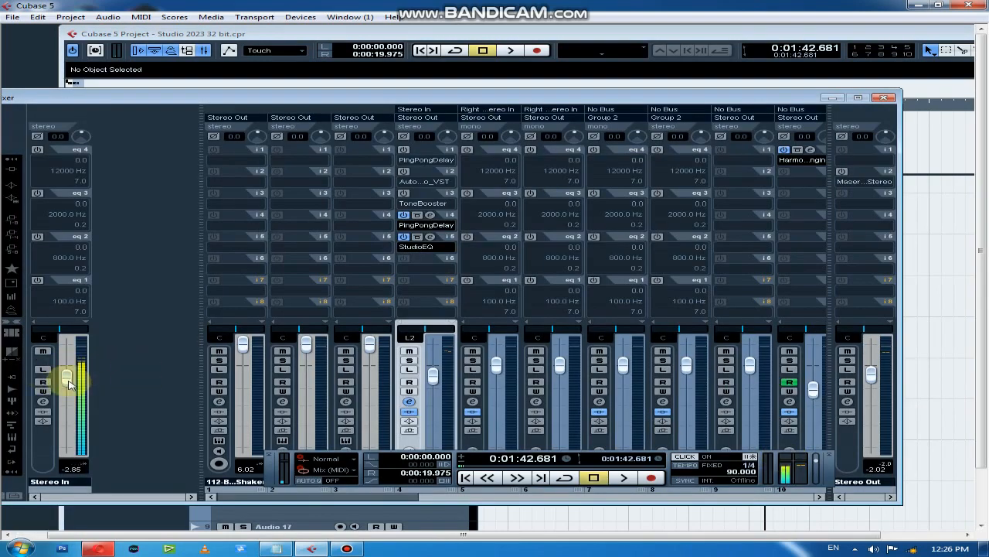
{"action": "left_click", "coordinate": [886, 97]}
{"action": "double_click", "coordinate": [804, 33]}
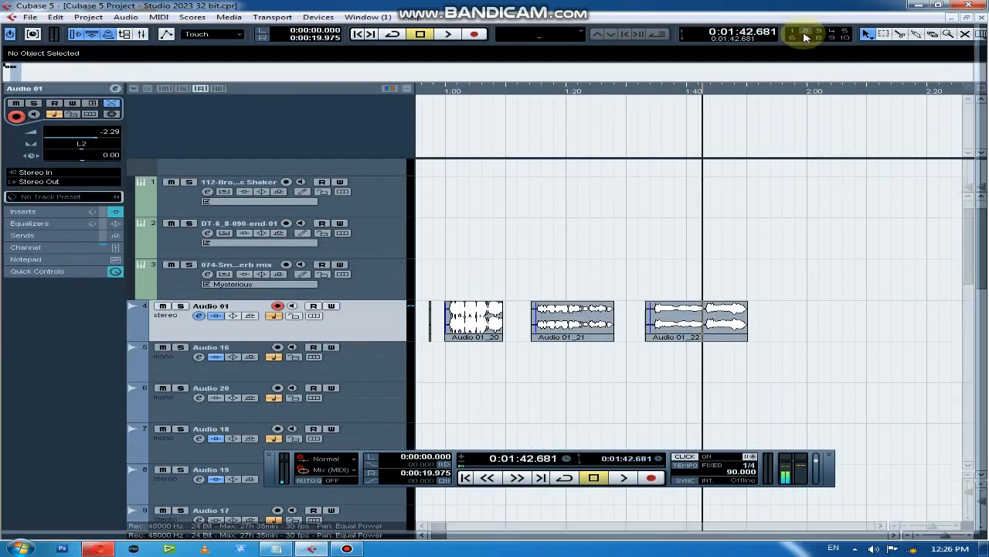
Record a sixth take on Audio 01 from about 1:54 to 2:12
{"action": "left_click", "coordinate": [770, 93]}
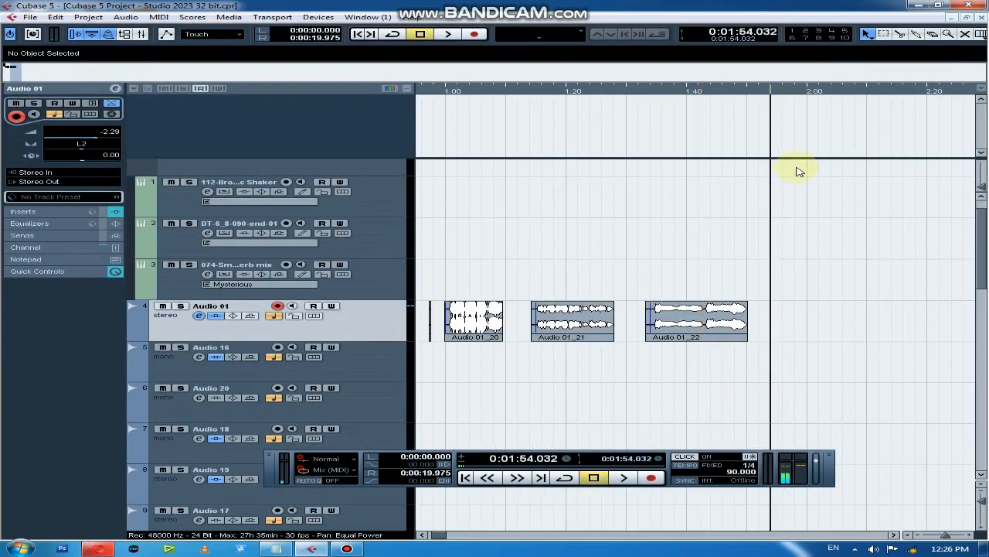
{"action": "key", "text": "h"}
{"action": "key", "text": "h"}
{"action": "key", "text": "h"}
{"action": "key", "text": "h"}
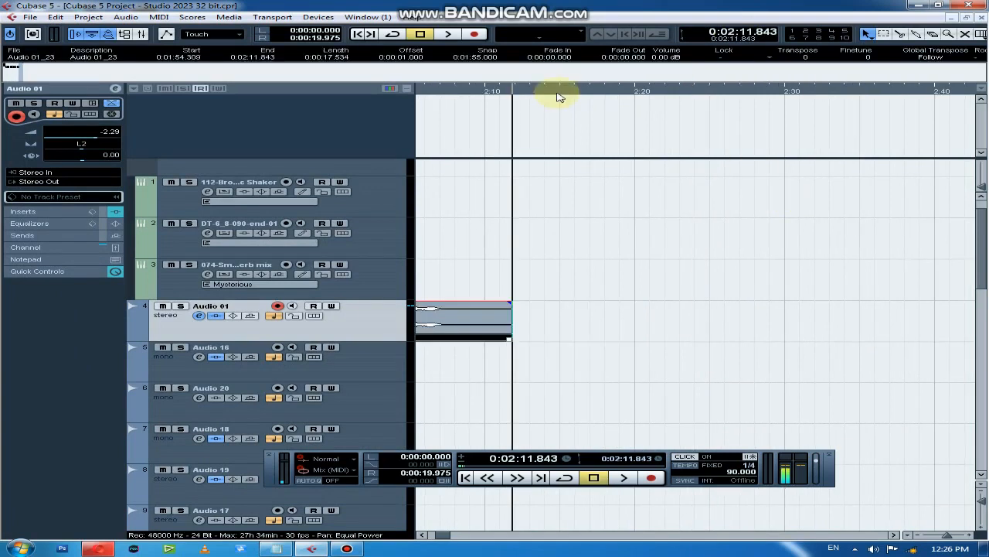
Record a seventh take on Audio 01 from about 2:14 to 2:37
{"action": "left_click", "coordinate": [542, 91]}
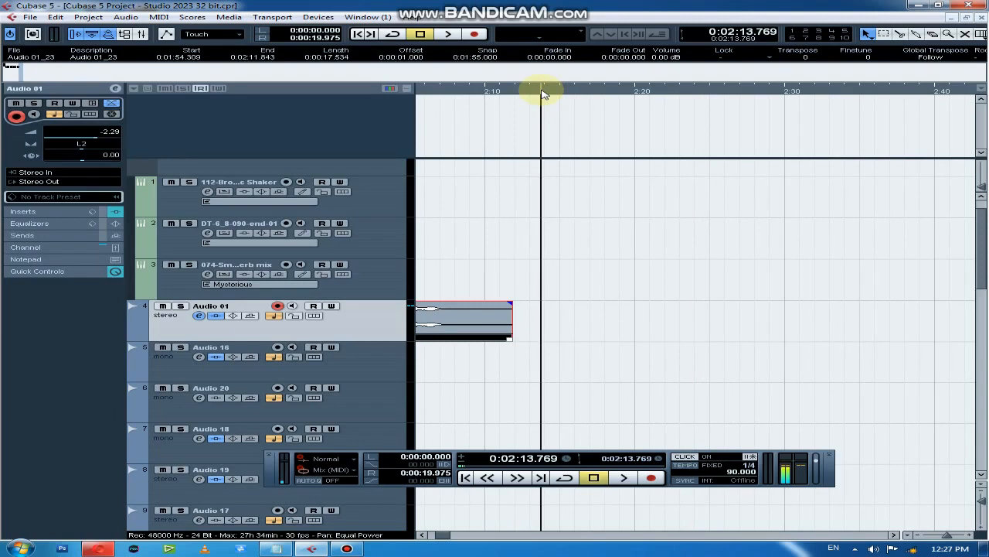
{"action": "left_click", "coordinate": [474, 34]}
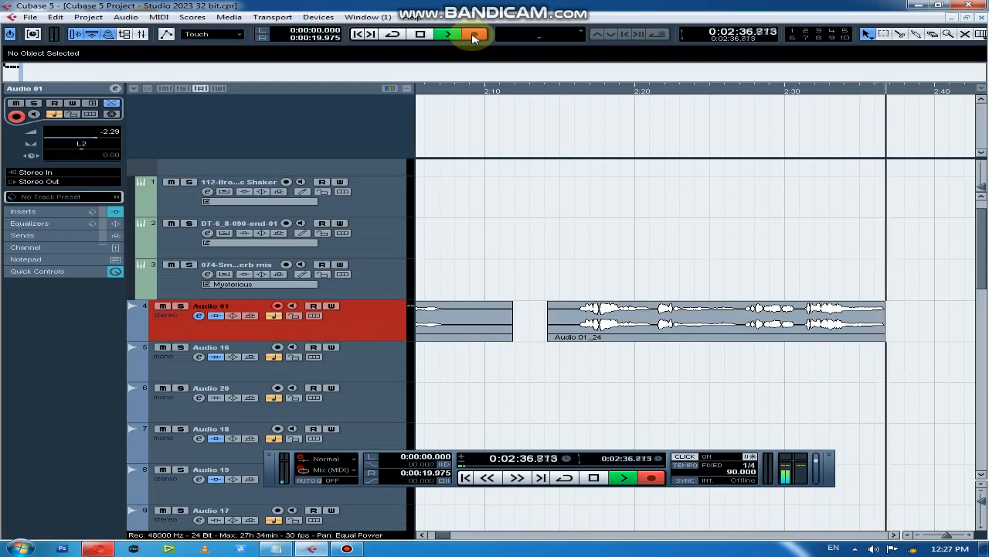
{"action": "left_click", "coordinate": [475, 36]}
Play the seventh take from about 2:16 to its end and clear the event selection
{"action": "left_click", "coordinate": [590, 92]}
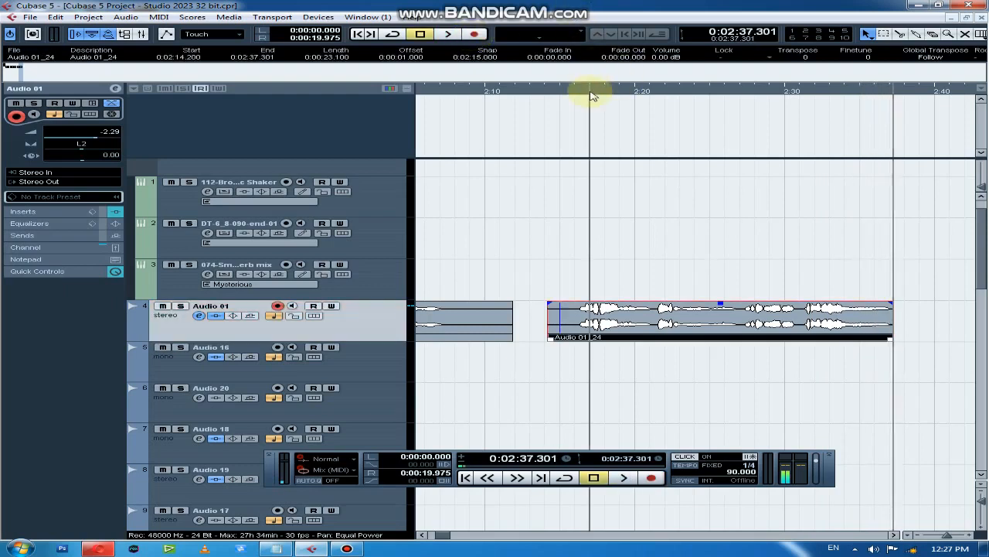
{"action": "left_click", "coordinate": [584, 93]}
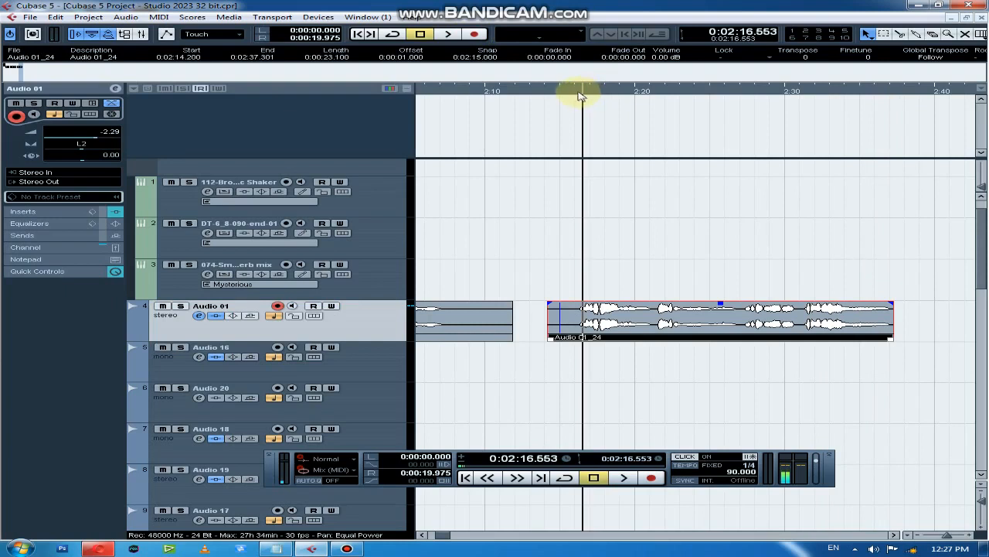
{"action": "left_click", "coordinate": [579, 94]}
{"action": "key", "text": "space"}
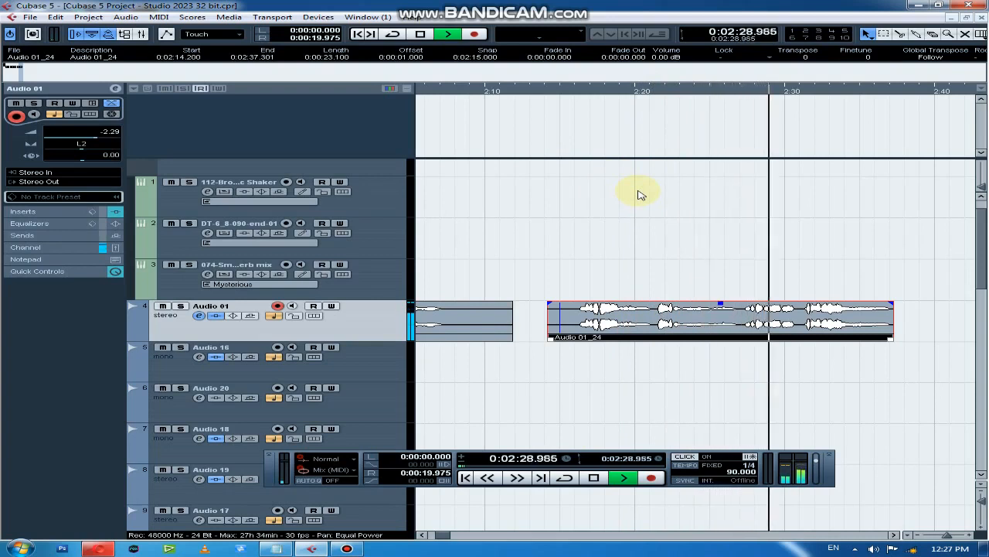
{"action": "key", "text": "g"}
{"action": "key", "text": "g"}
{"action": "key", "text": "g"}
{"action": "key", "text": "g"}
{"action": "key", "text": "g"}
{"action": "key", "text": "g"}
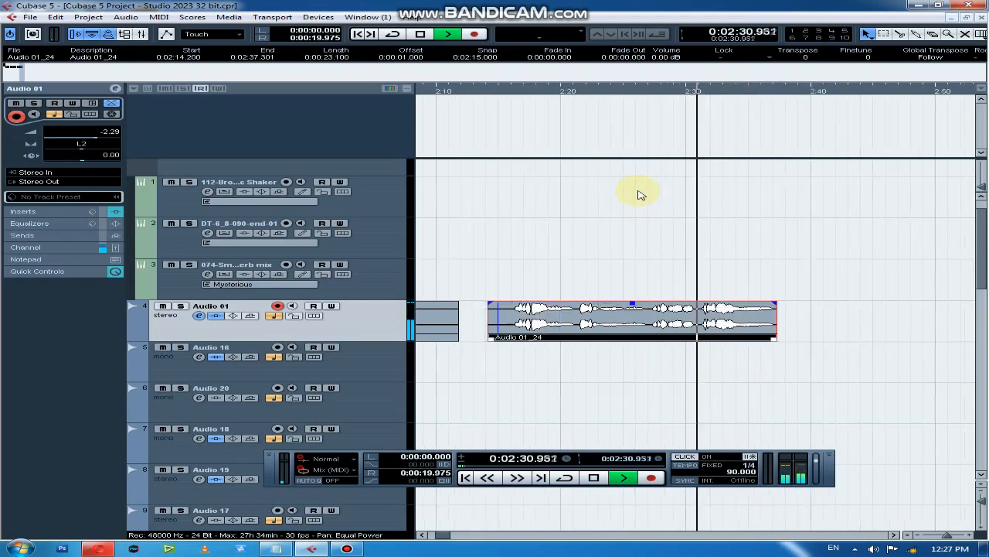
{"action": "key", "text": "h"}
{"action": "key", "text": "h"}
{"action": "key", "text": "h"}
{"action": "key", "text": "h"}
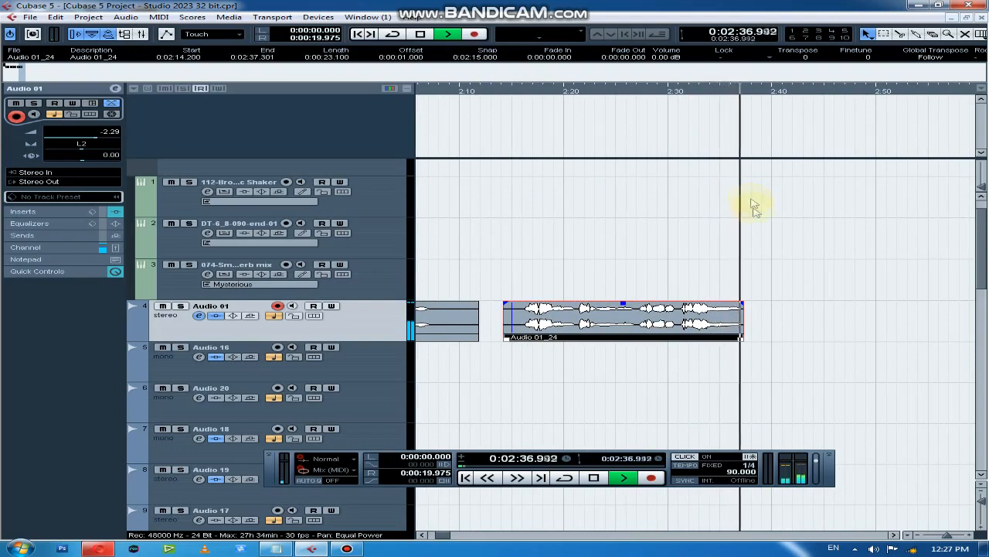
{"action": "key", "text": "space"}
{"action": "left_click", "coordinate": [789, 267]}
Lower the event volume of the first take, Audio 01_17, to -3.16 dB
{"action": "key", "text": "g"}
{"action": "key", "text": "g"}
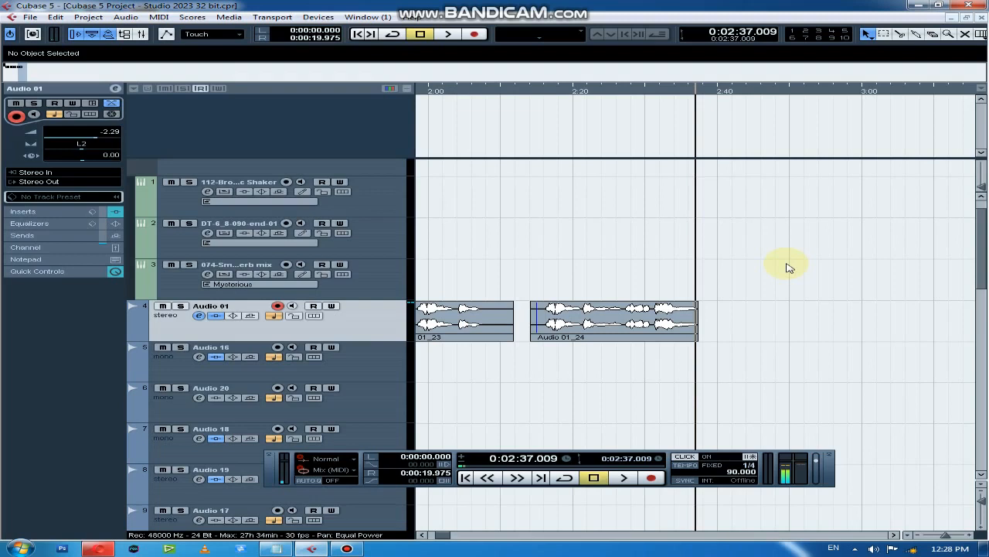
{"action": "key", "text": "g"}
{"action": "key", "text": "g"}
{"action": "key", "text": "g"}
{"action": "key", "text": "g"}
{"action": "key", "text": "g"}
{"action": "key", "text": "g"}
{"action": "key", "text": "g"}
{"action": "key", "text": "g"}
{"action": "key", "text": "g"}
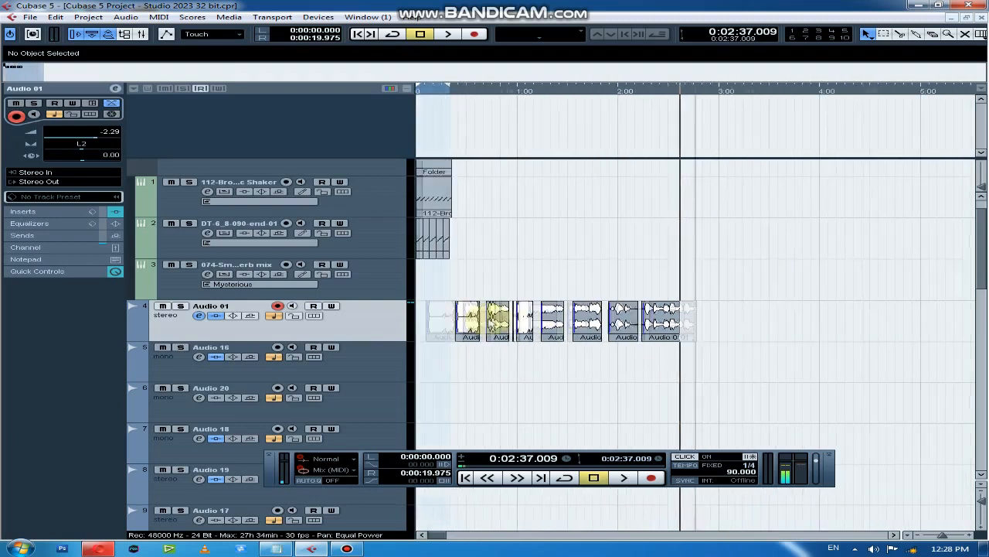
{"action": "left_click", "coordinate": [471, 90]}
{"action": "key", "text": "h"}
{"action": "key", "text": "h"}
{"action": "key", "text": "h"}
{"action": "key", "text": "h"}
{"action": "key", "text": "h"}
{"action": "key", "text": "h"}
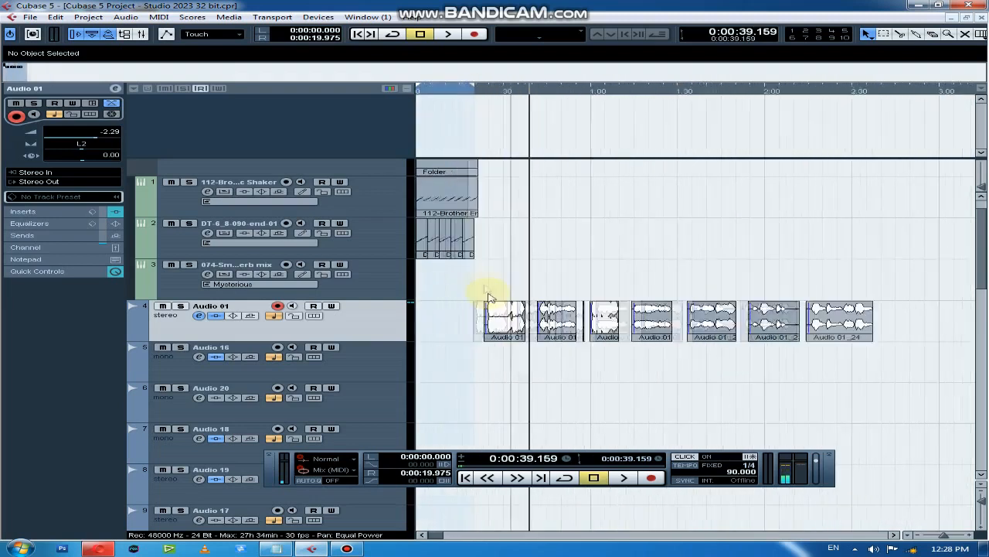
{"action": "left_click", "coordinate": [615, 325]}
{"action": "left_click", "coordinate": [626, 91]}
{"action": "key", "text": "h"}
{"action": "key", "text": "h"}
{"action": "key", "text": "h"}
{"action": "key", "text": "h"}
{"action": "key", "text": "h"}
{"action": "key", "text": "h"}
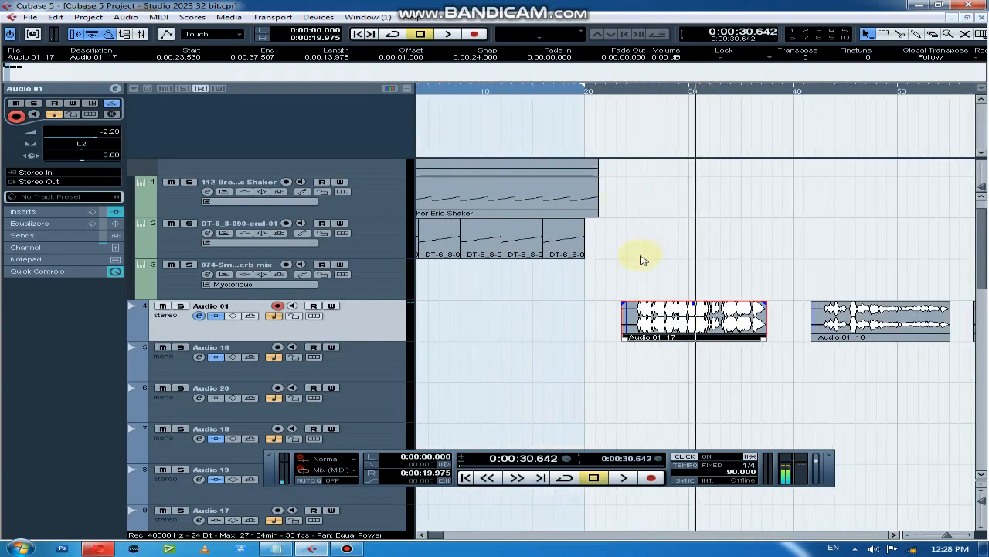
{"action": "left_click_drag", "start_coordinate": [684, 303], "coordinate": [684, 313]}
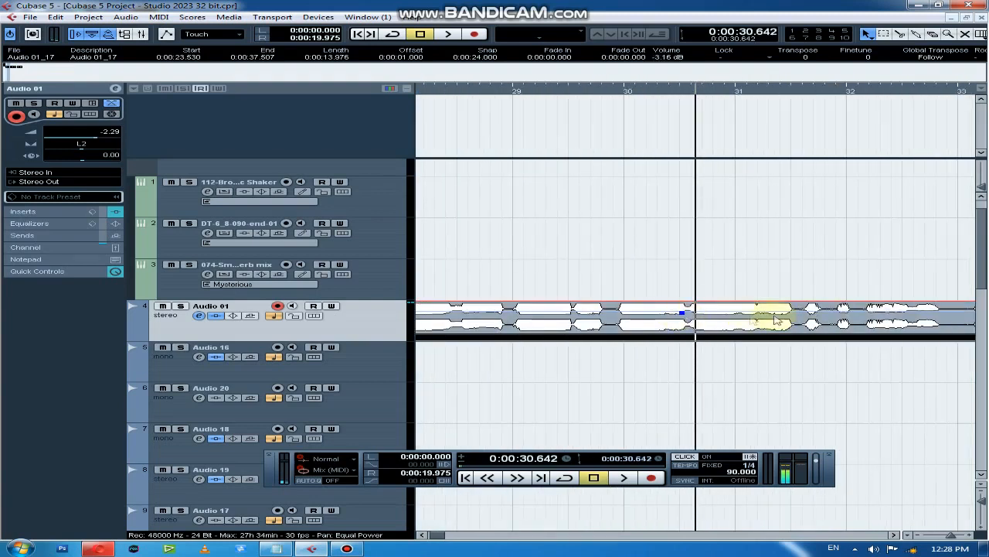
Set the event volume of the second take, Audio 01_18, to 0.71 dB and play it from about 0:43
{"action": "key", "text": "g"}
{"action": "key", "text": "g"}
{"action": "key", "text": "g"}
{"action": "key", "text": "g"}
{"action": "key", "text": "g"}
{"action": "left_click", "coordinate": [765, 90]}
{"action": "left_click", "coordinate": [729, 311]}
{"action": "key", "text": "h"}
{"action": "key", "text": "h"}
{"action": "key", "text": "h"}
{"action": "key", "text": "h"}
{"action": "key", "text": "h"}
{"action": "mouse_move", "coordinate": [711, 303]}
{"action": "left_mouse_down"}
{"action": "mouse_move", "coordinate": [710, 267]}
{"action": "mouse_move", "coordinate": [711, 307]}
{"action": "left_mouse_up"}
{"action": "left_click", "coordinate": [469, 90]}
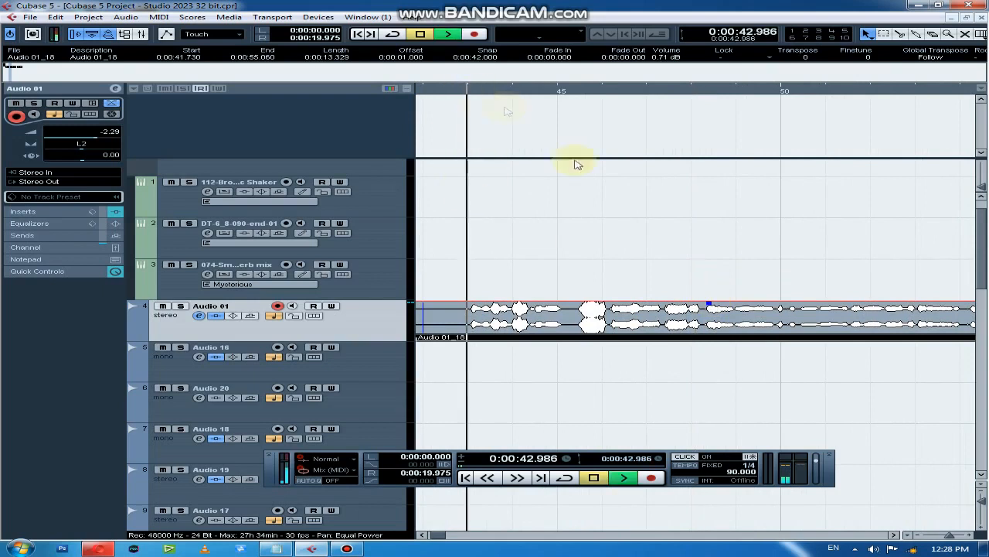
{"action": "key", "text": "space"}
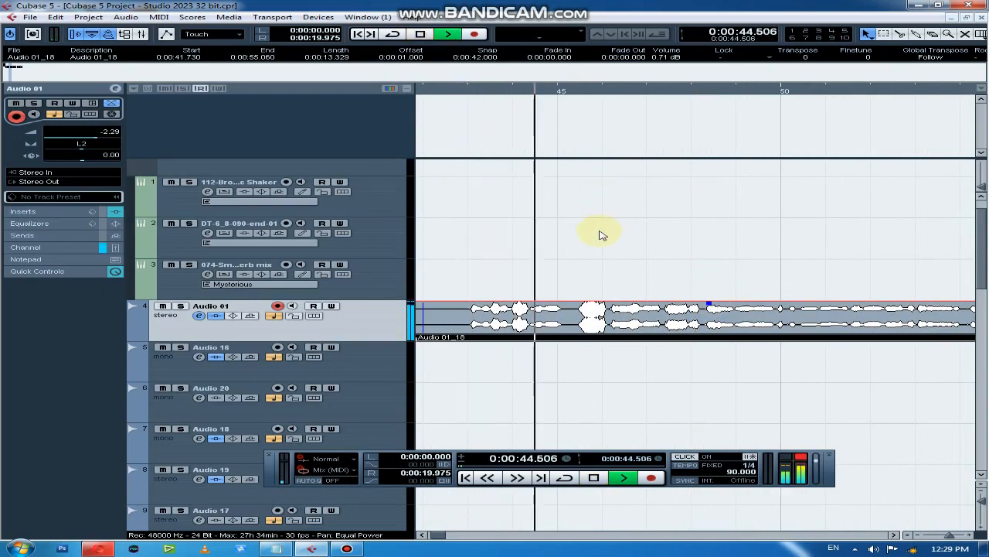
Raise the event volume of the first take, Audio 01_17, to -1.61 dB and play it from about 0:26 to 0:31
{"action": "key", "text": "g"}
{"action": "key", "text": "g"}
{"action": "key", "text": "g"}
{"action": "key", "text": "g"}
{"action": "key", "text": "g"}
{"action": "key", "text": "g"}
{"action": "key", "text": "g"}
{"action": "key", "text": "g"}
{"action": "key", "text": "g"}
{"action": "key", "text": "g"}
{"action": "key", "text": "g"}
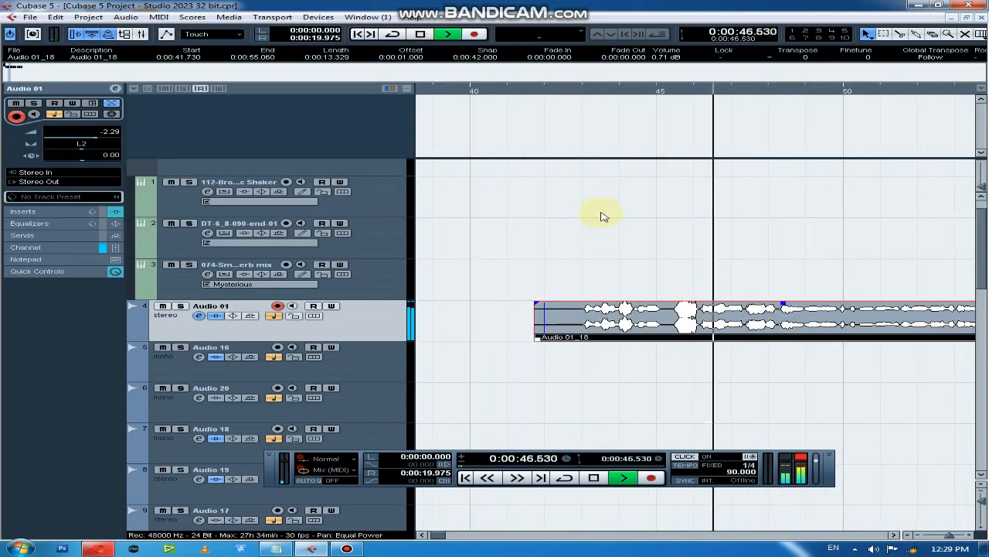
{"action": "left_click", "coordinate": [594, 318]}
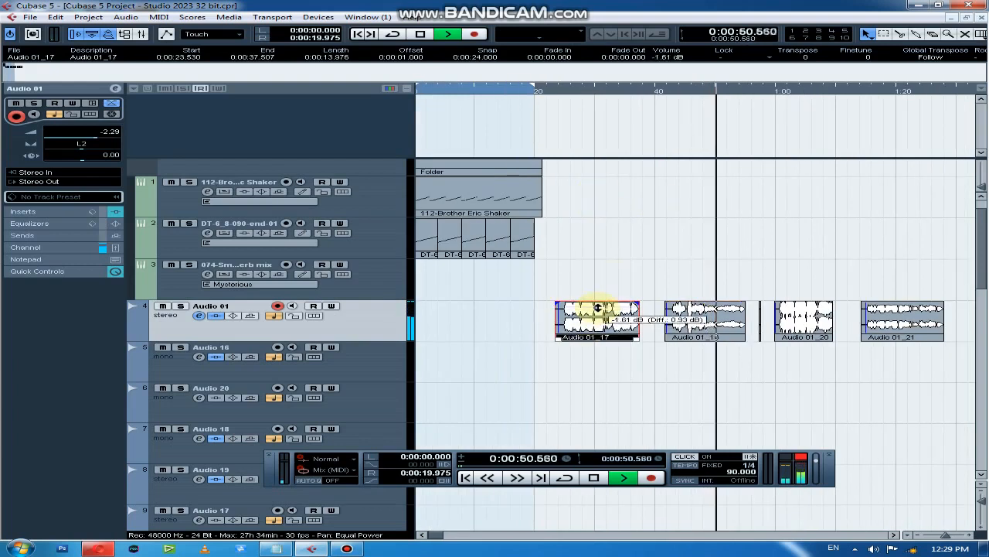
{"action": "left_click", "coordinate": [572, 91]}
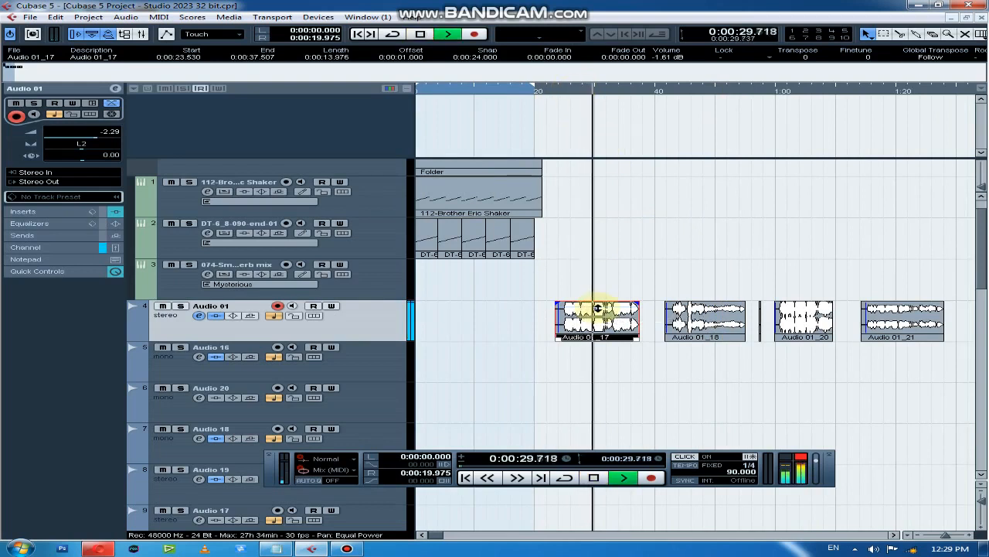
{"action": "key", "text": "space"}
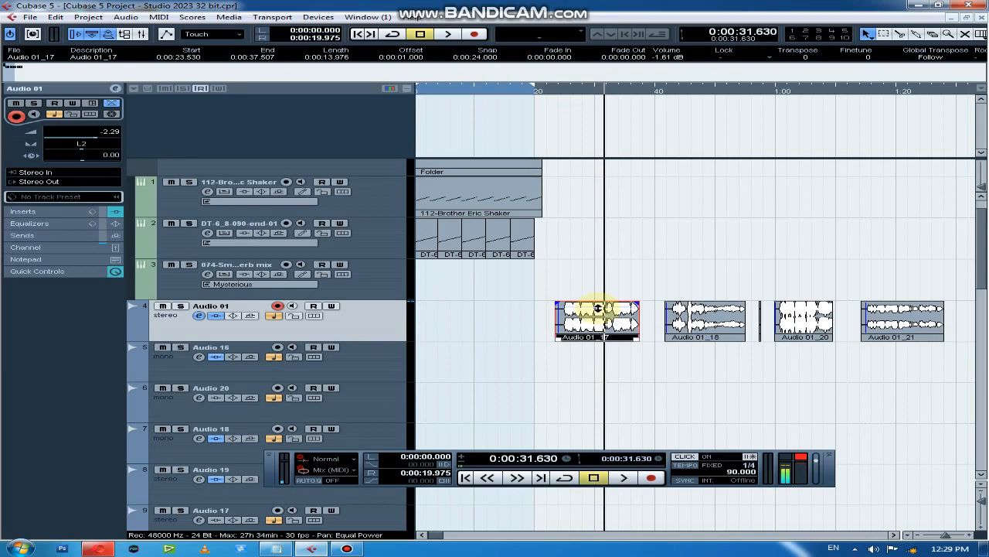
Set the Stereo In fader to -0.23 dB in the mixer and return to the maximized project window
{"action": "key", "text": "F3"}
{"action": "mouse_move", "coordinate": [54, 377]}
{"action": "left_mouse_down"}
{"action": "mouse_move", "coordinate": [66, 356]}
{"action": "mouse_move", "coordinate": [67, 365]}
{"action": "left_mouse_up"}
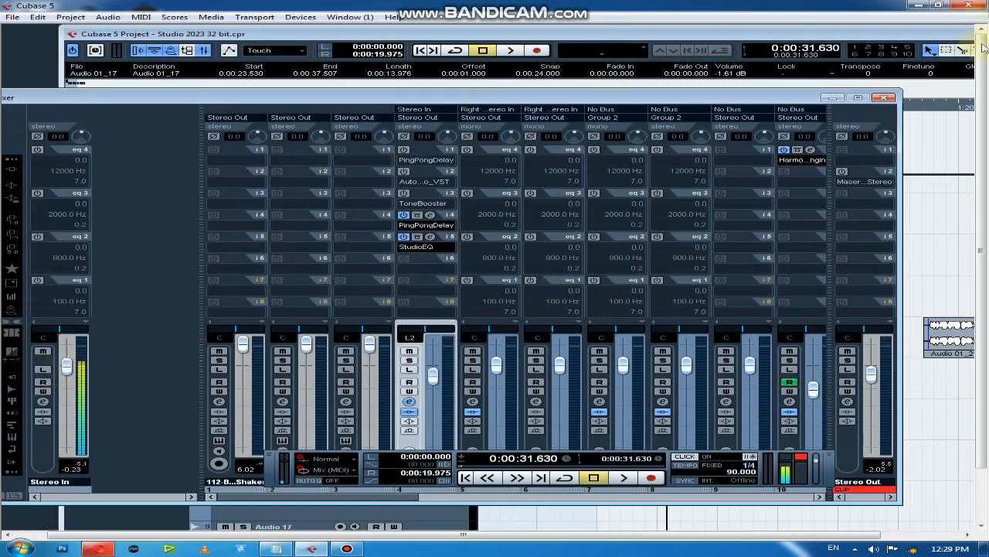
{"action": "left_click", "coordinate": [885, 98]}
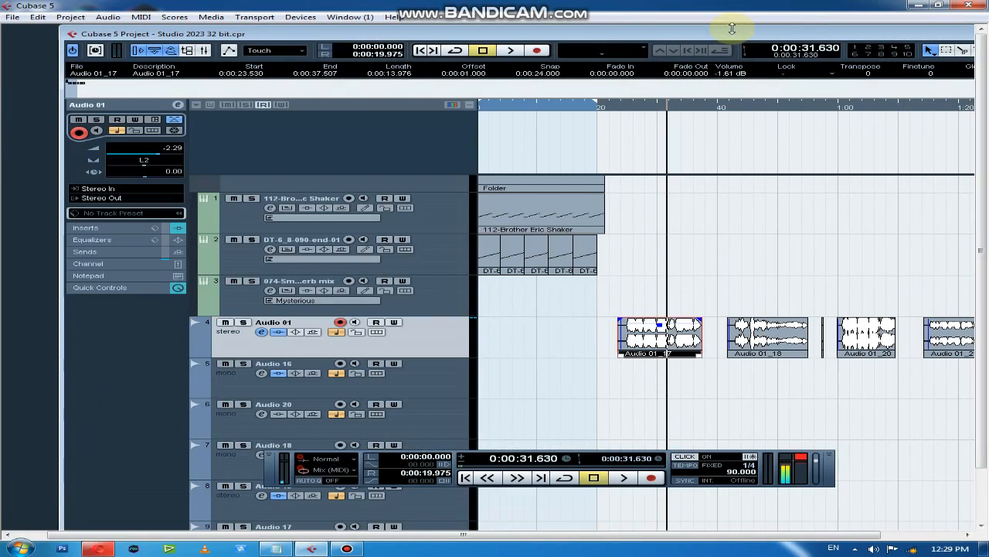
{"action": "double_click", "coordinate": [731, 33]}
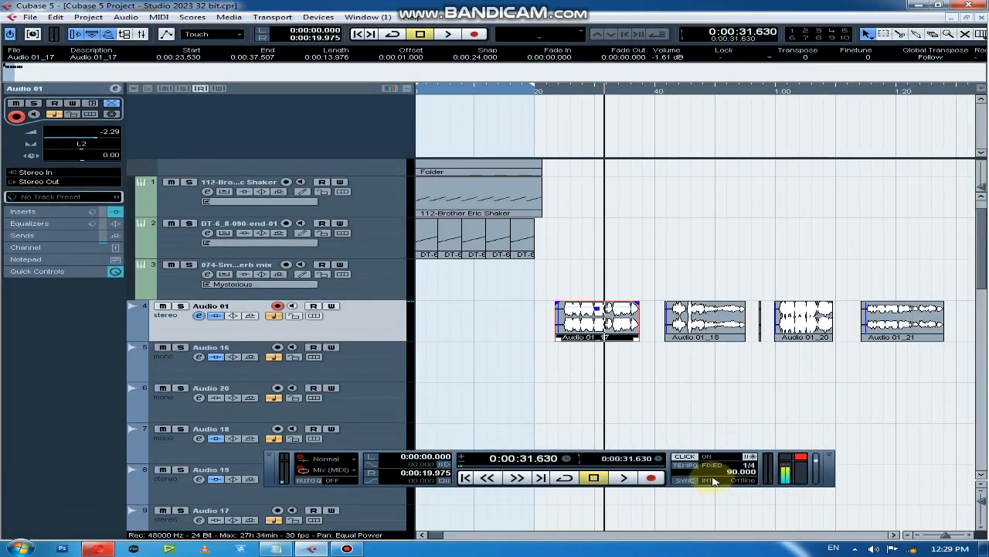